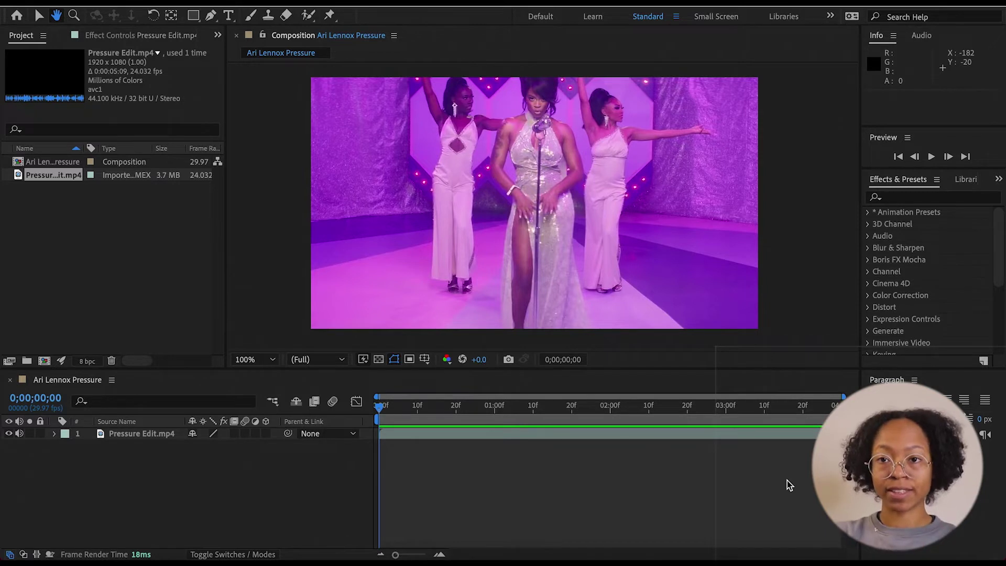
- Split the Pressure Edit.mp4 layer at 0;00;01;12 and again at 0;00;03;10 to isolate the middle section
left_click(388, 412)
left_click_drag(393, 410, 541, 419)
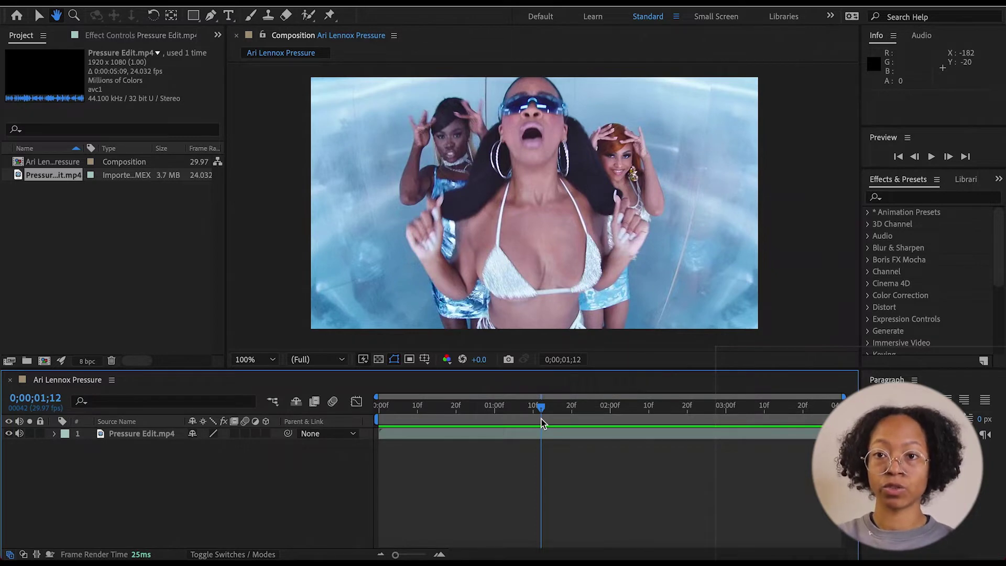
key("ctrl+shift+d")
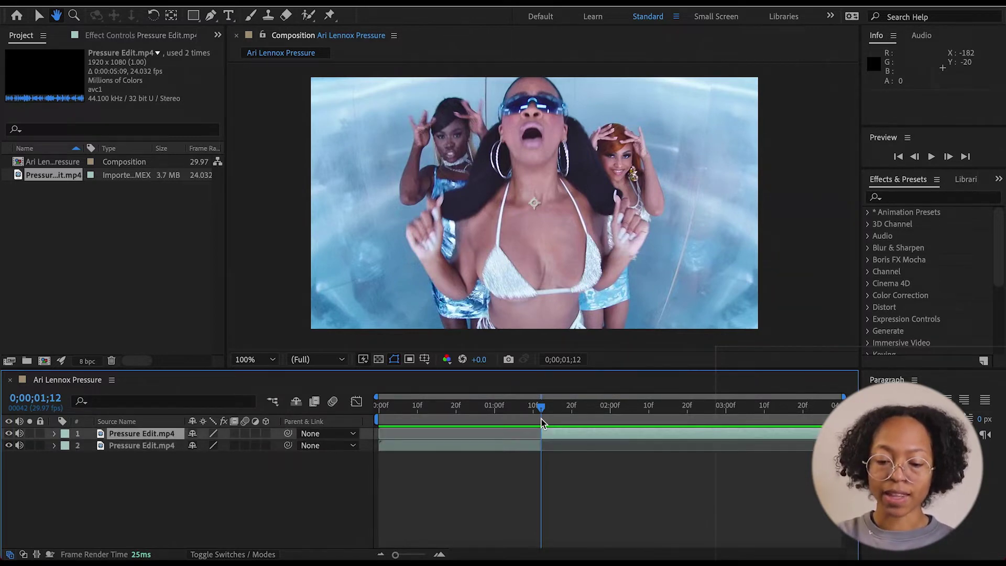
left_click_drag(466, 411, 545, 415)
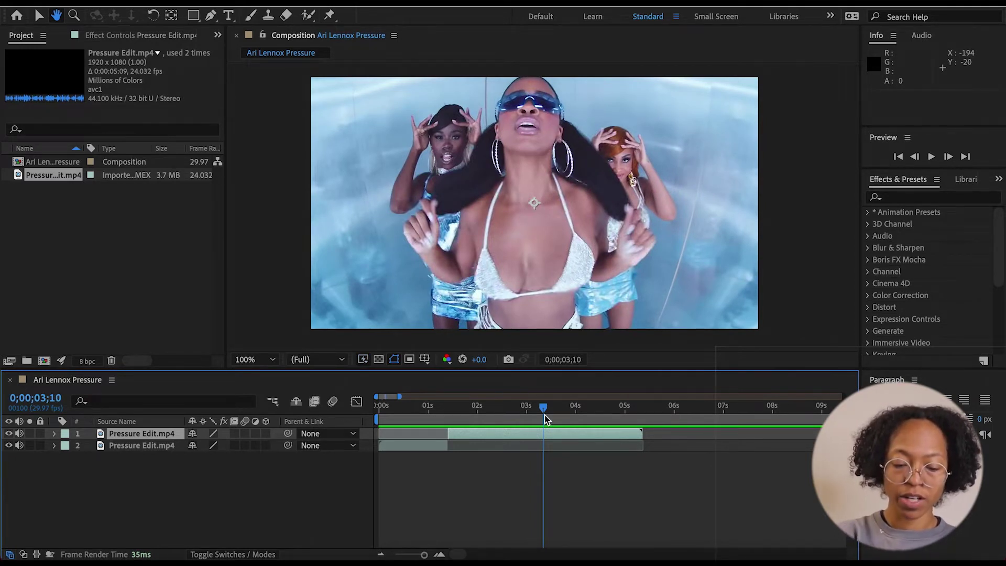
key("ctrl+shift+d")
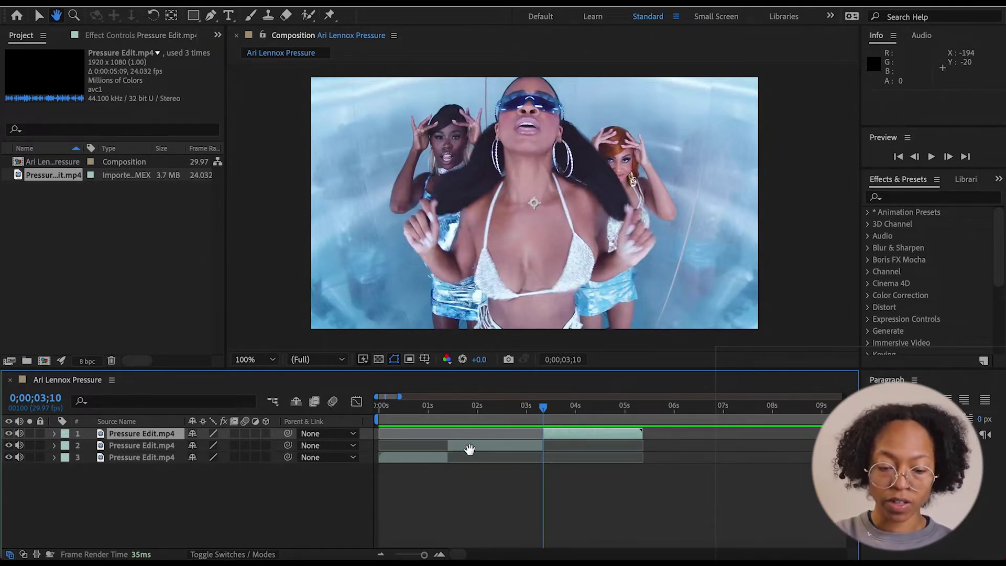
- Select the middle Pressure Edit.mp4 clip and lock the layers above and below it
left_click_drag(544, 407, 505, 414)
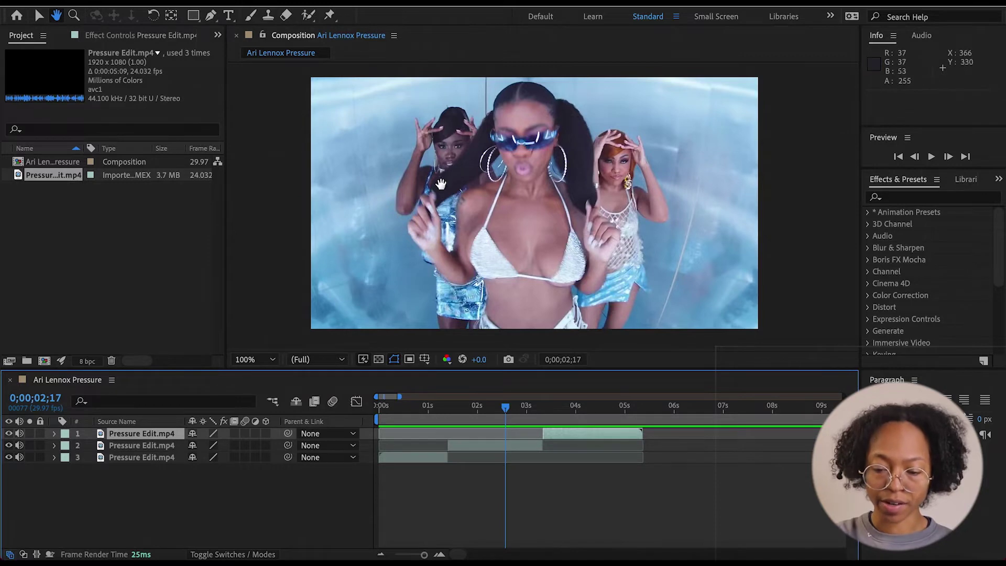
key("v")
left_click(503, 445)
mouse_move(505, 408)
left_mouse_down()
mouse_move(443, 409)
mouse_move(542, 417)
mouse_move(470, 414)
mouse_move(499, 409)
left_mouse_up()
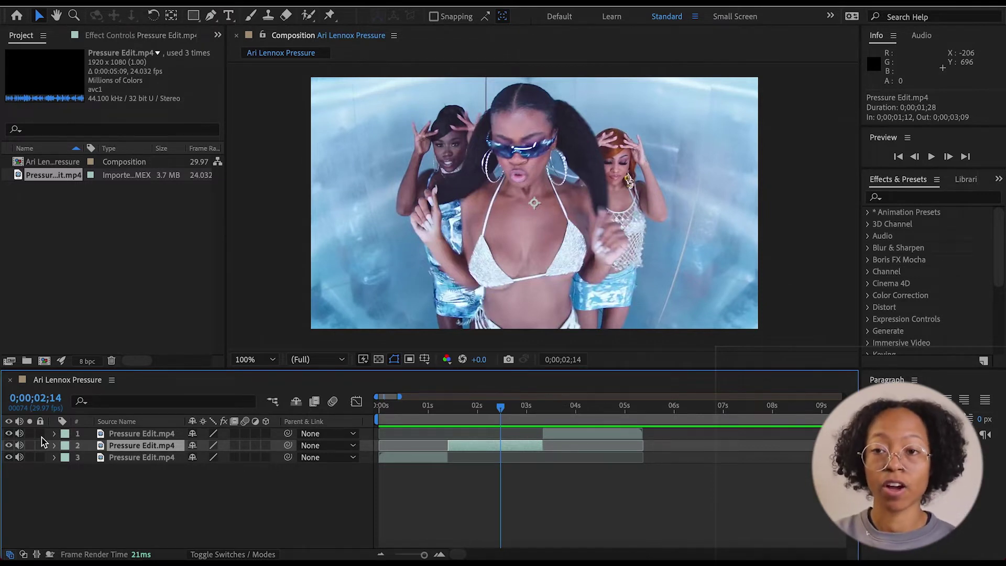
left_click(40, 457)
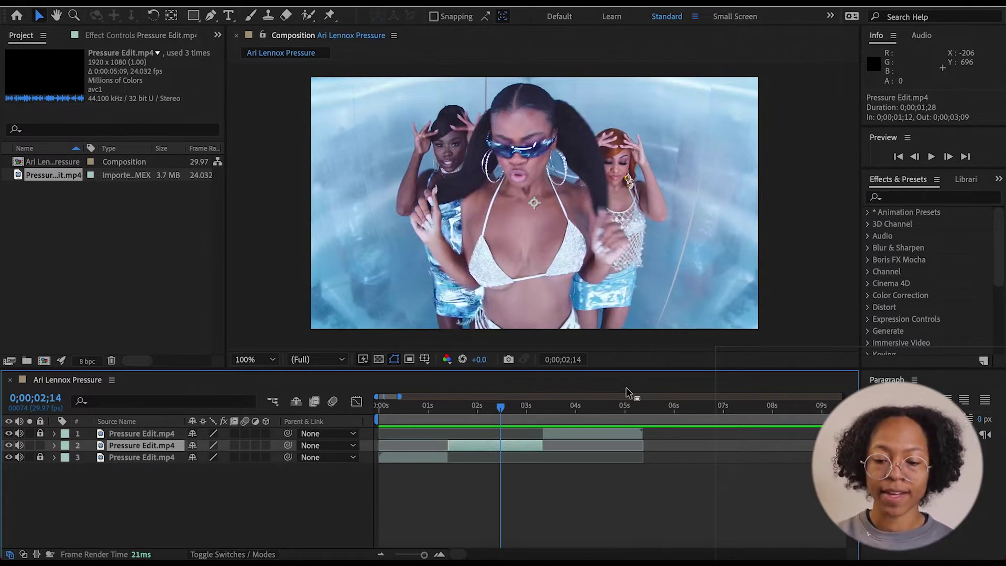
- Open the middle clip in its layer view and paint a Roto Brush foreground stroke down the lead singer at 0;00;01;12
left_click(308, 17)
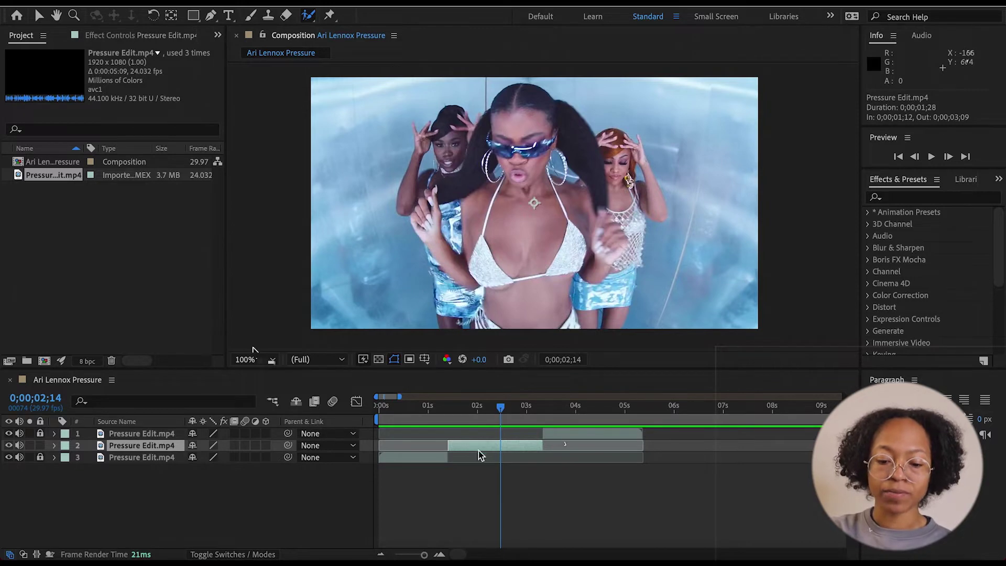
mouse_move(502, 410)
left_mouse_down()
mouse_move(449, 411)
mouse_move(494, 411)
left_mouse_up()
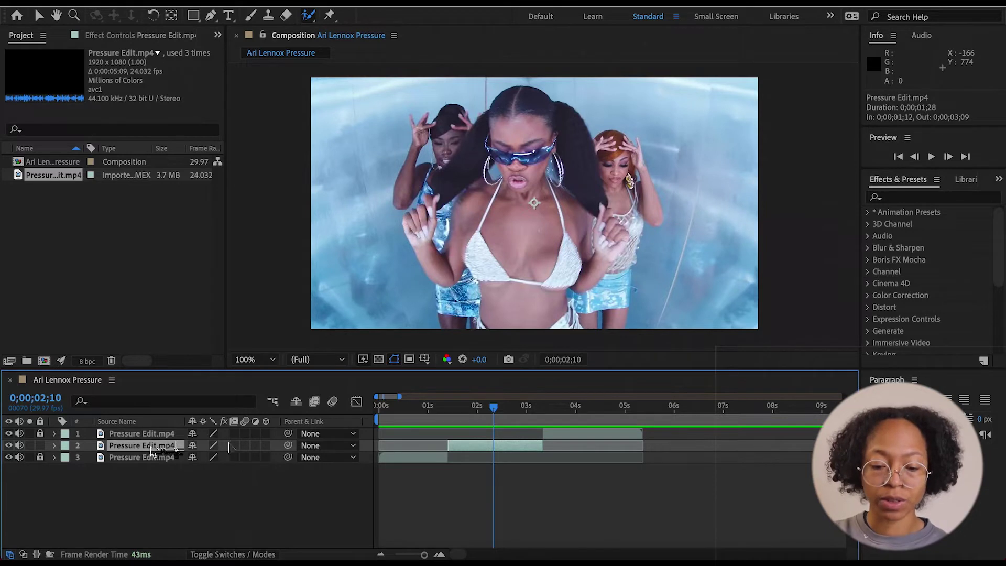
double_click(537, 220)
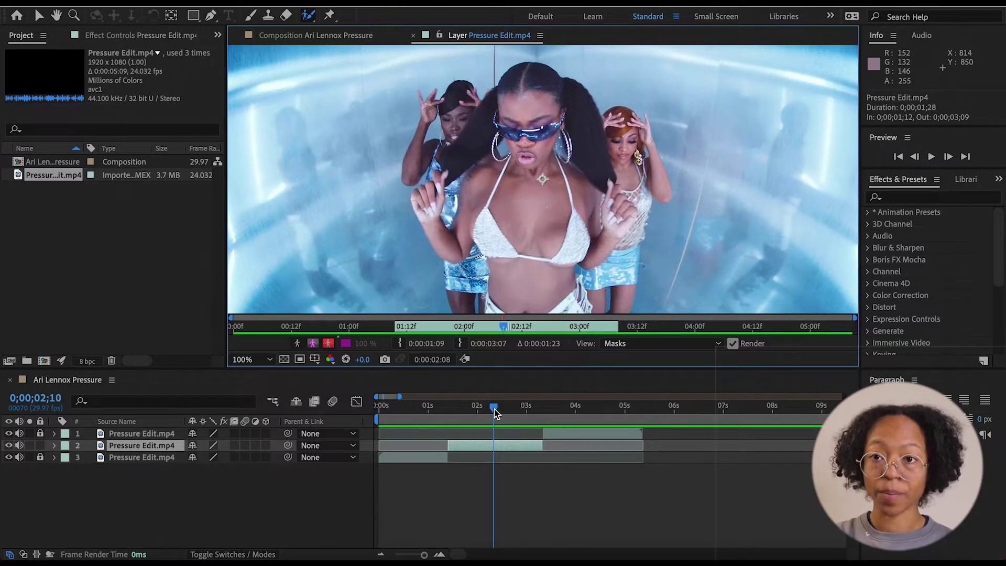
left_click_drag(494, 408, 449, 403)
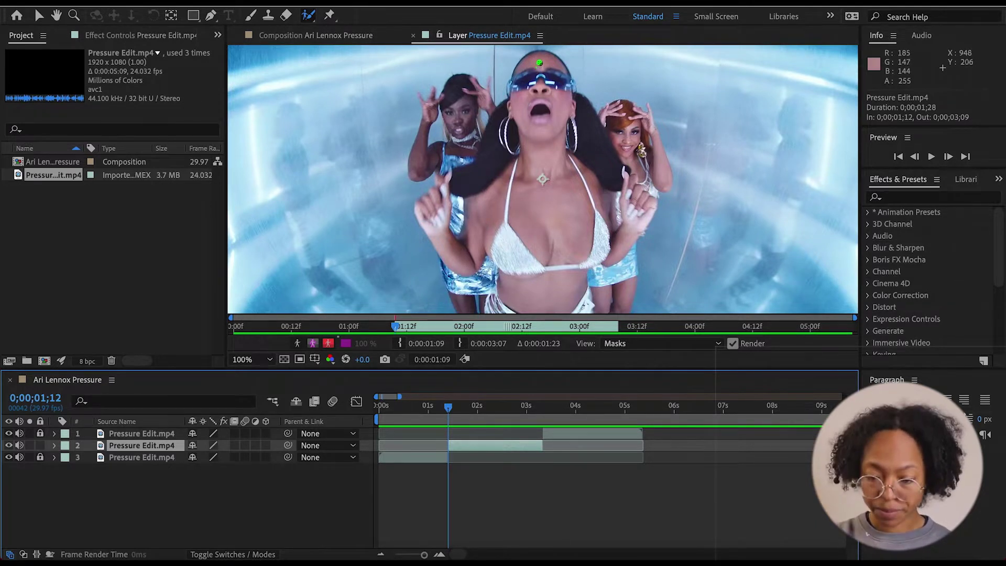
mouse_move(540, 57)
left_mouse_down()
mouse_move(553, 174)
mouse_move(548, 278)
left_mouse_up()
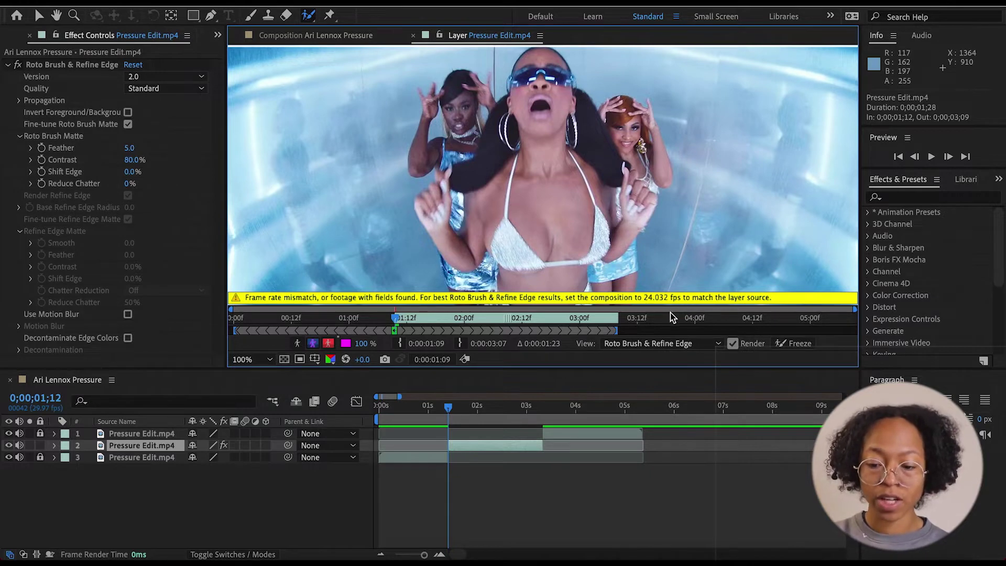
- Set the composition's frame rate to 24.032 frames per second to match the footage
left_click(212, 1)
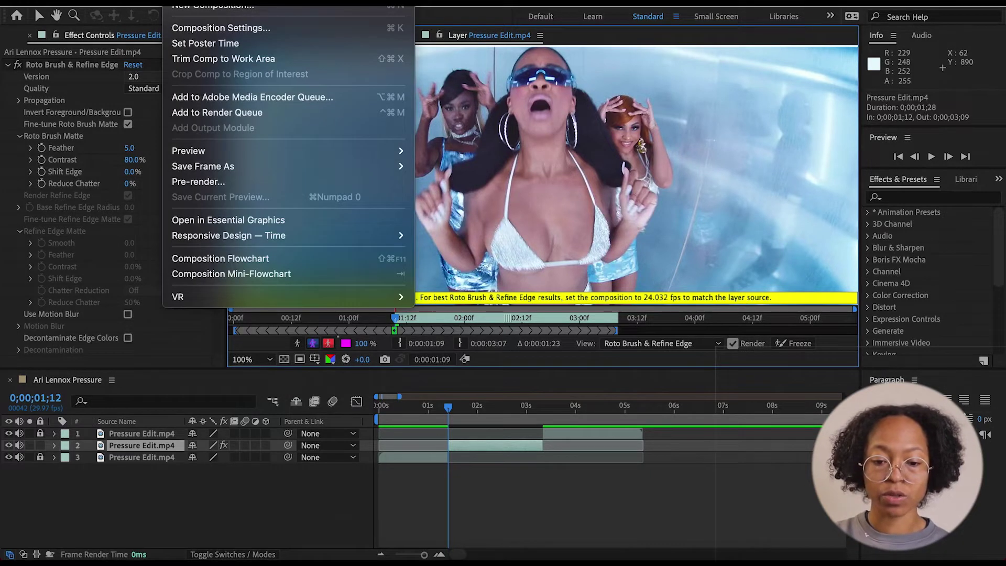
left_click(219, 30)
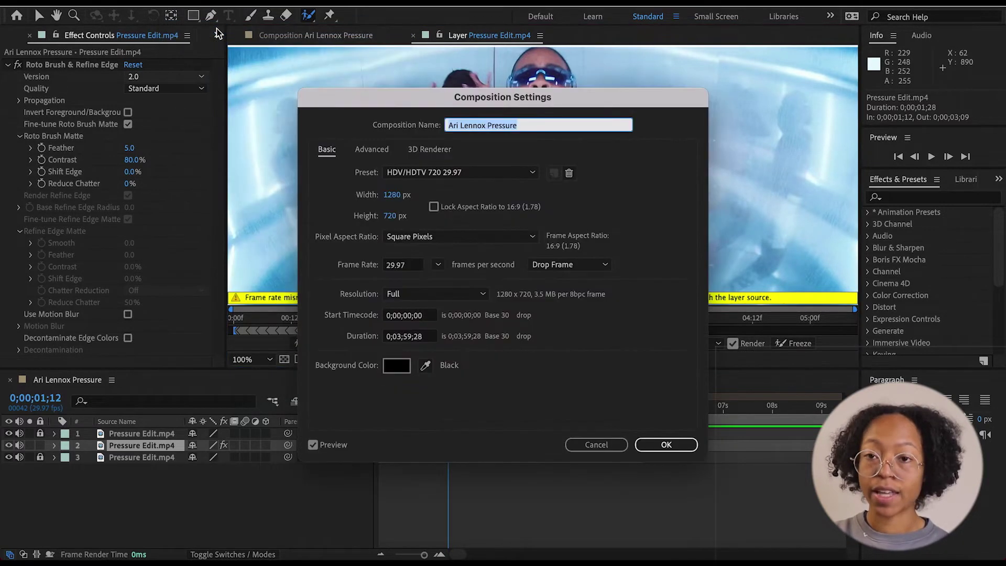
left_click_drag(511, 96, 290, 66)
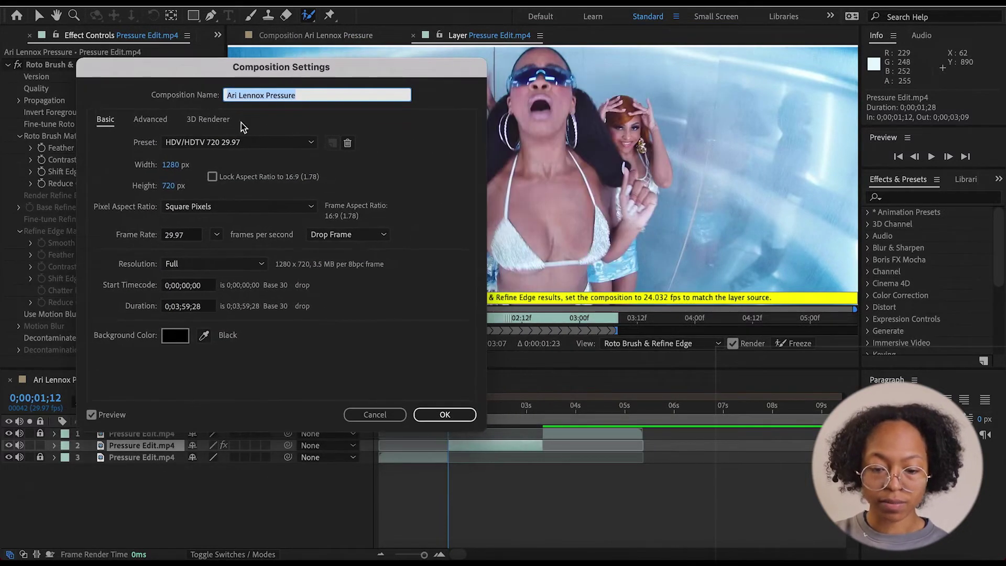
left_click(185, 238)
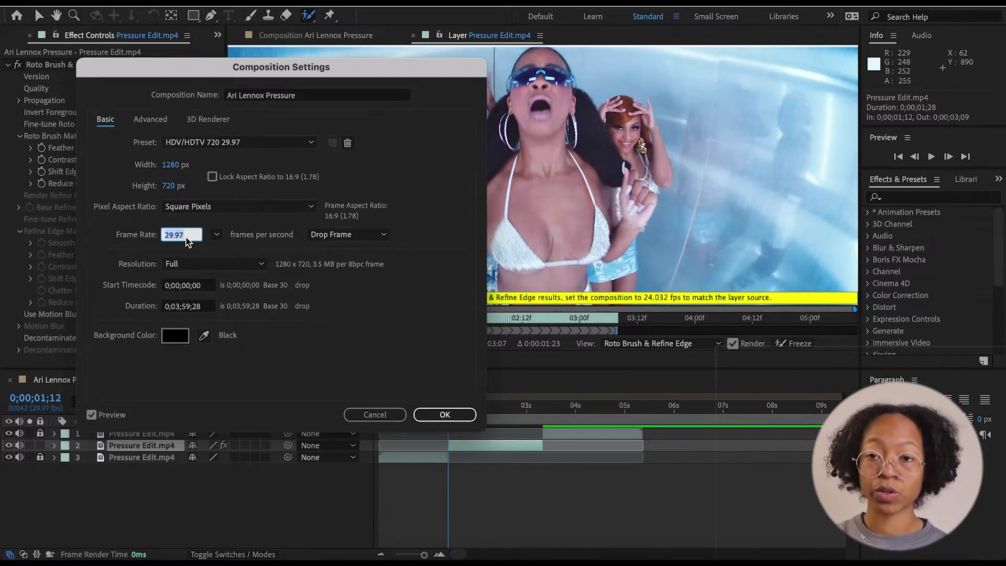
type("24.032")
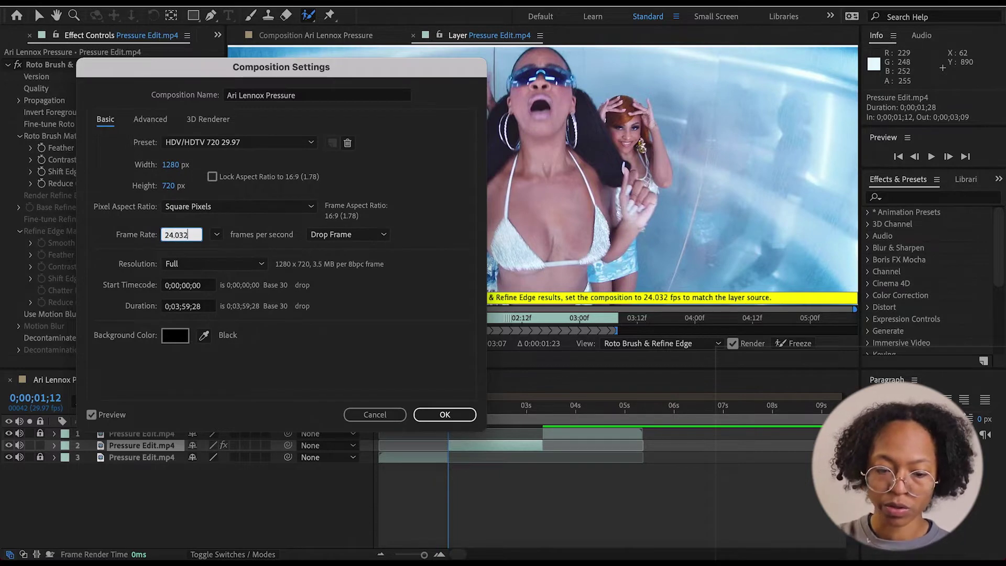
key("Return")
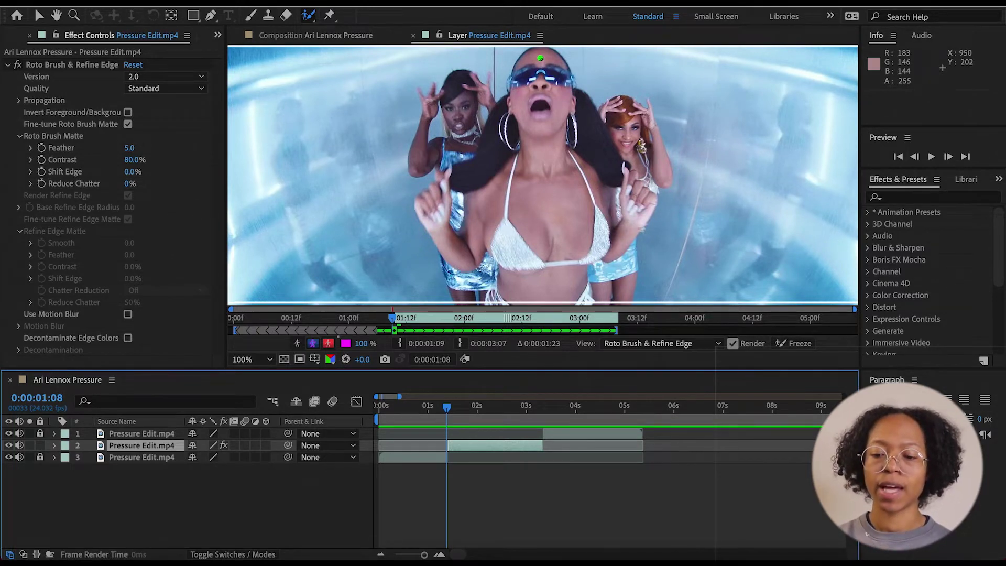
- Paint Roto Brush foreground strokes over the lead singer's body, hair and arm, and subtract the dancer behind her from the selection
left_click_drag(540, 54, 549, 293)
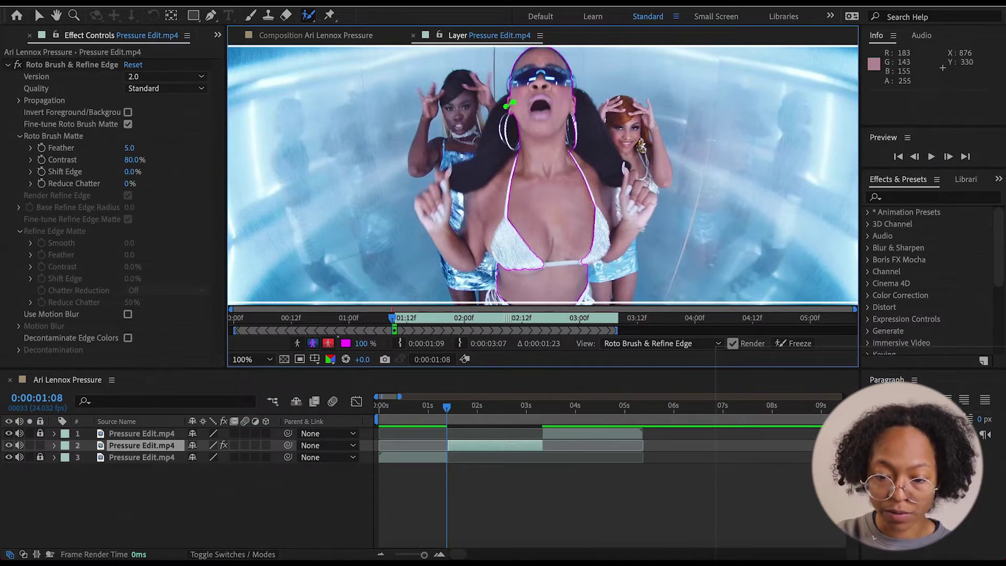
left_click_drag(497, 118, 482, 143)
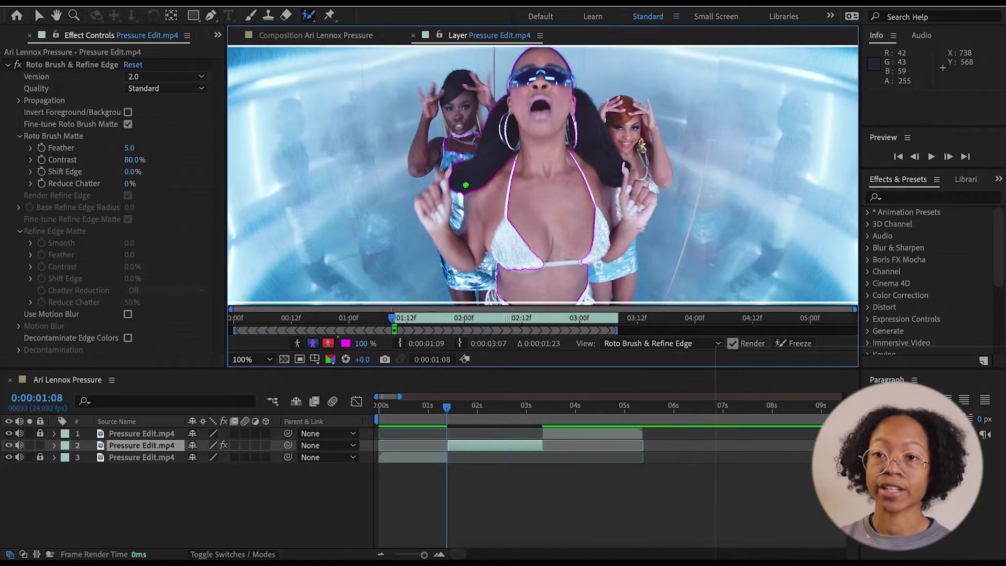
left_click_drag(466, 185, 446, 274)
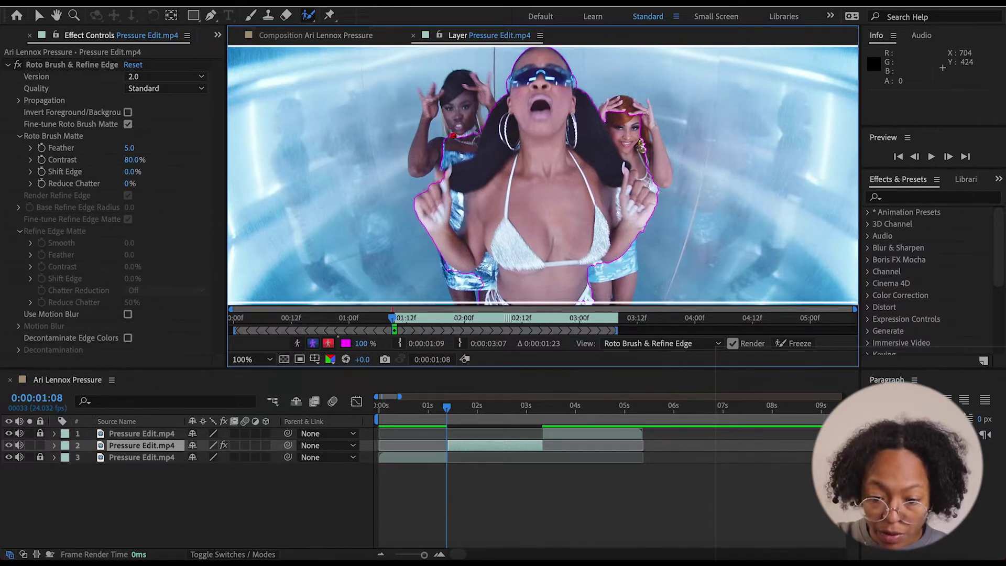
left_click_drag(449, 137, 477, 153)
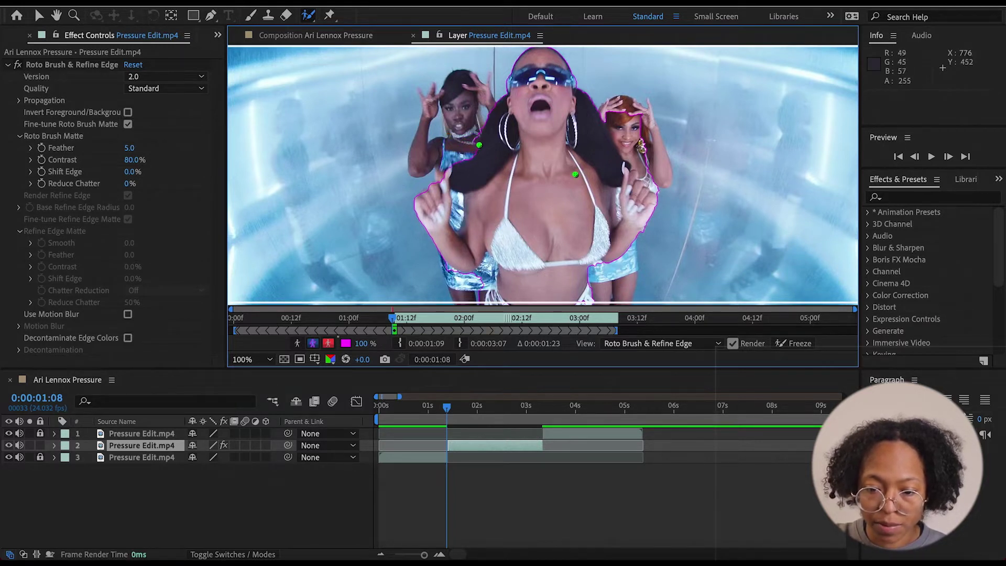
left_click_drag(474, 137, 478, 138)
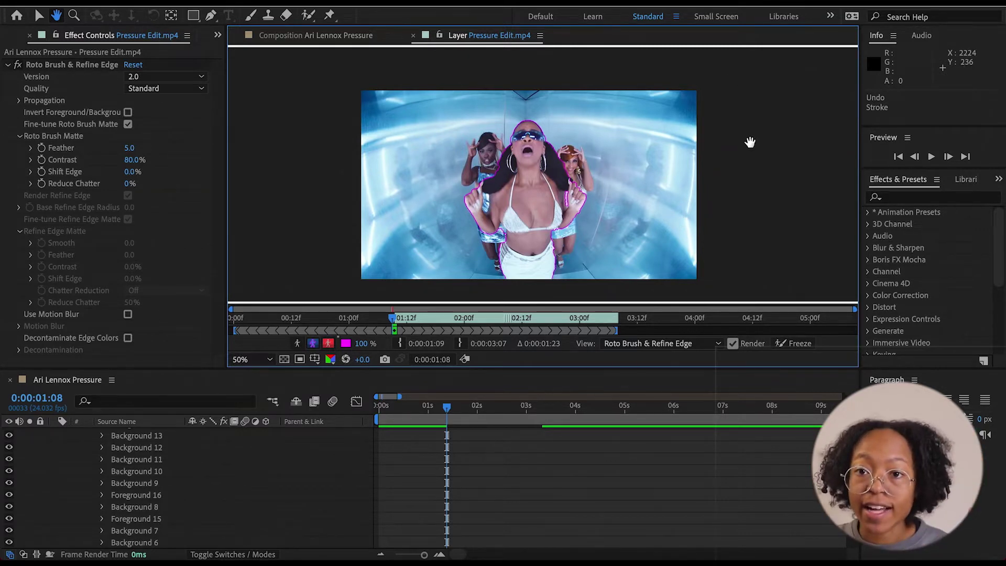
- Collapse the middle layer's effect properties and advance the clip one frame to 0:00:01:09
scroll(633, 439, "up", 10)
scroll(634, 439, "up", 1)
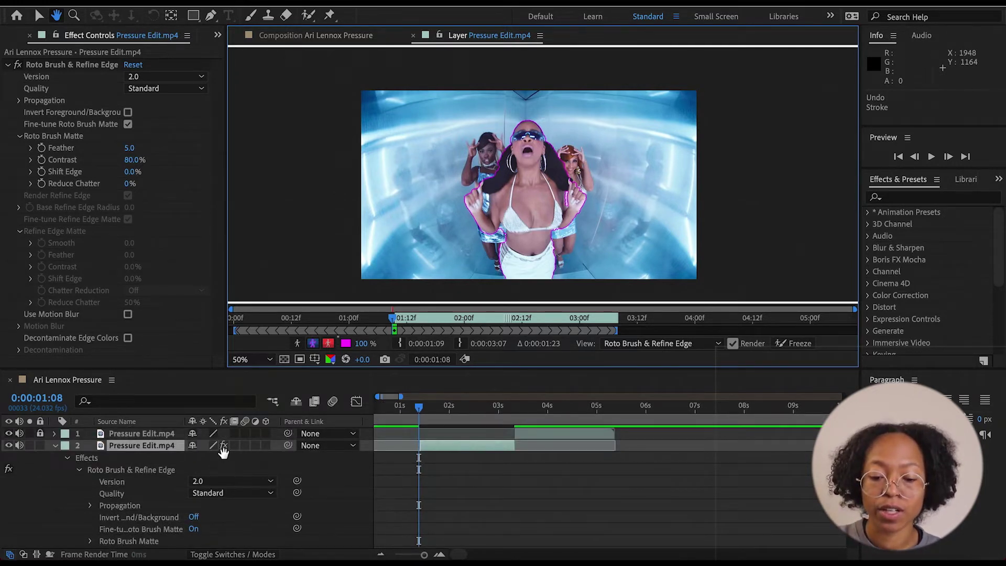
left_click(54, 445)
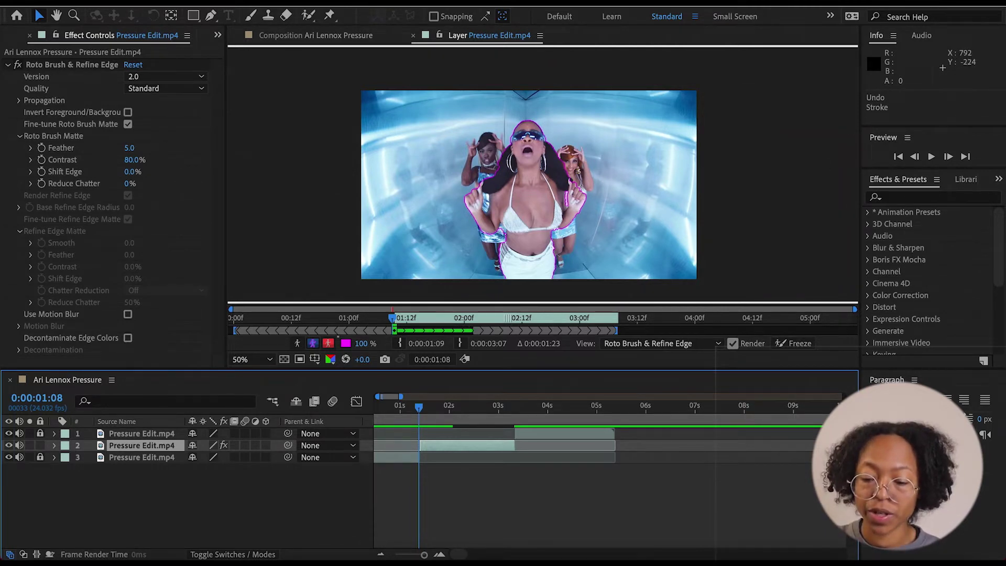
left_click(410, 1)
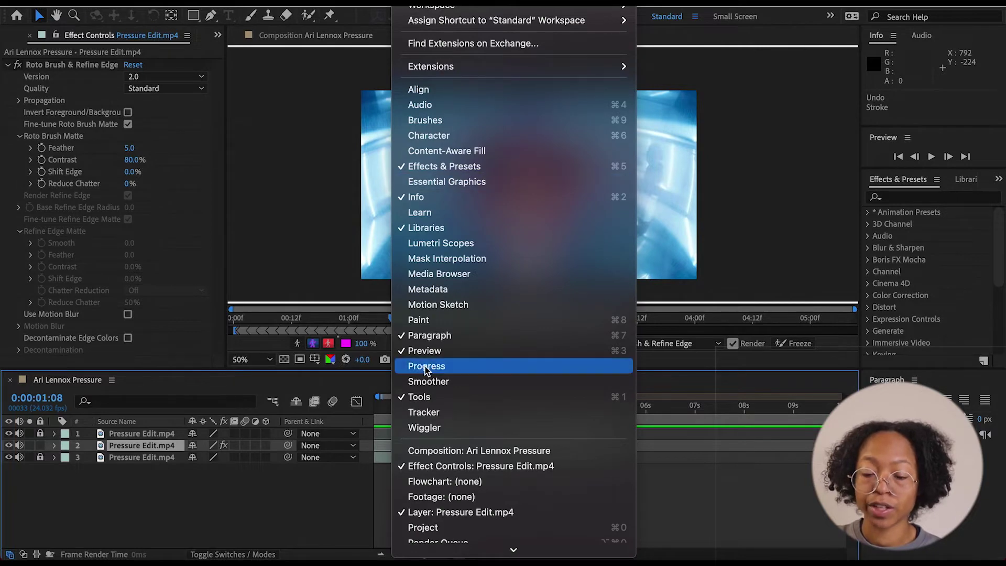
left_click(960, 141)
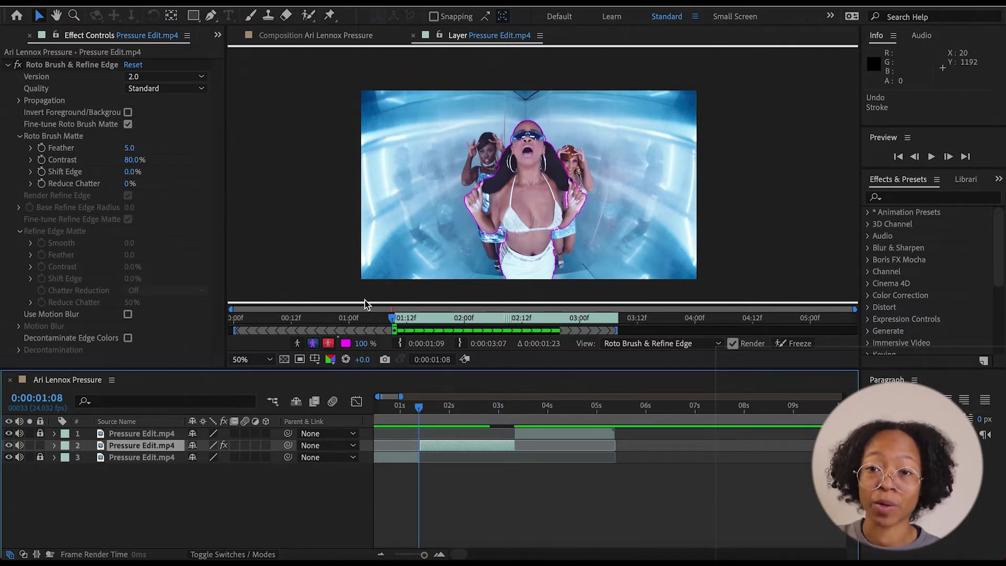
left_click(949, 157)
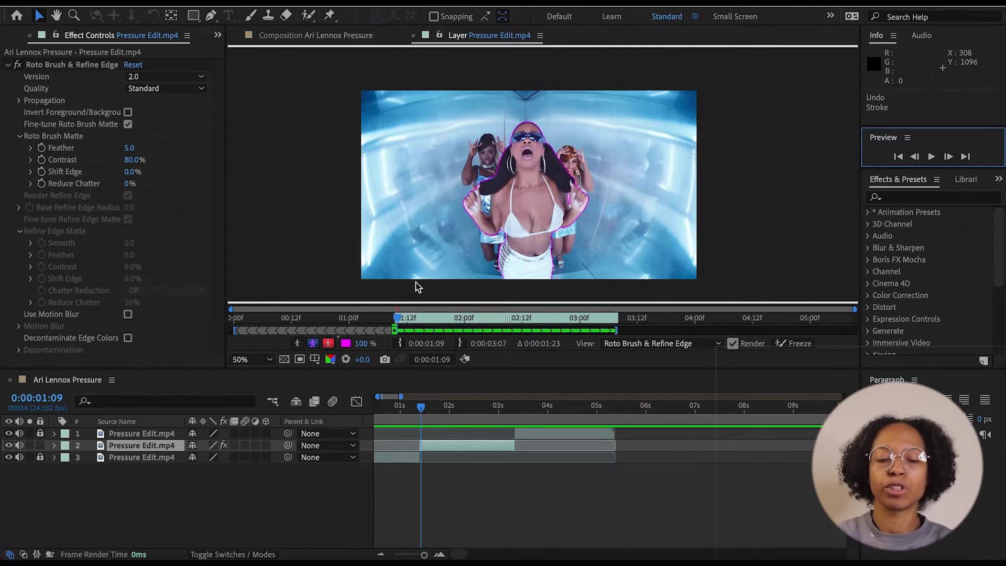
- Add the lead singer's cut-off fingertip to the selection with a Roto Brush foreground stroke at 0:00:01:09
scroll(470, 167, "up", 2)
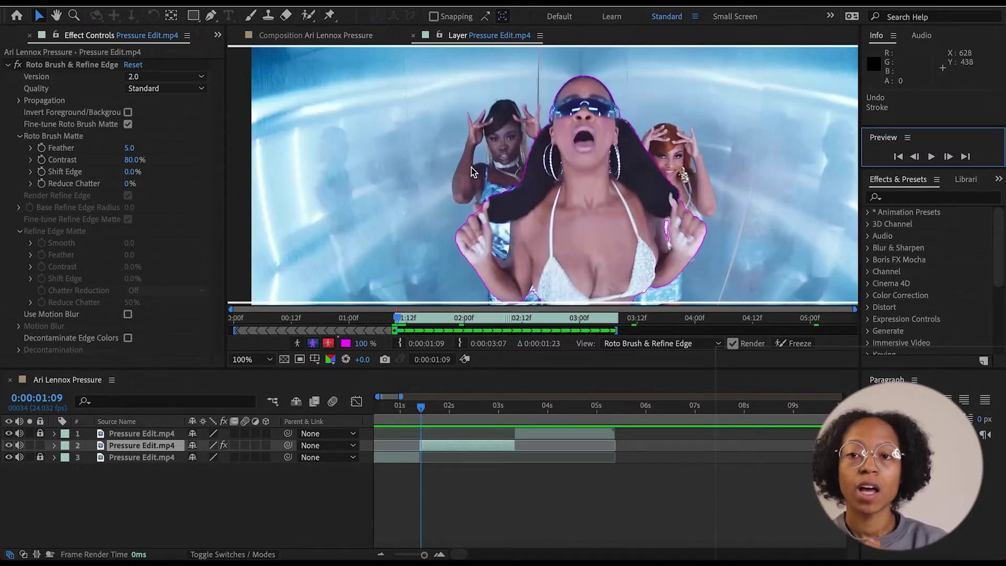
scroll(471, 168, "up", 1)
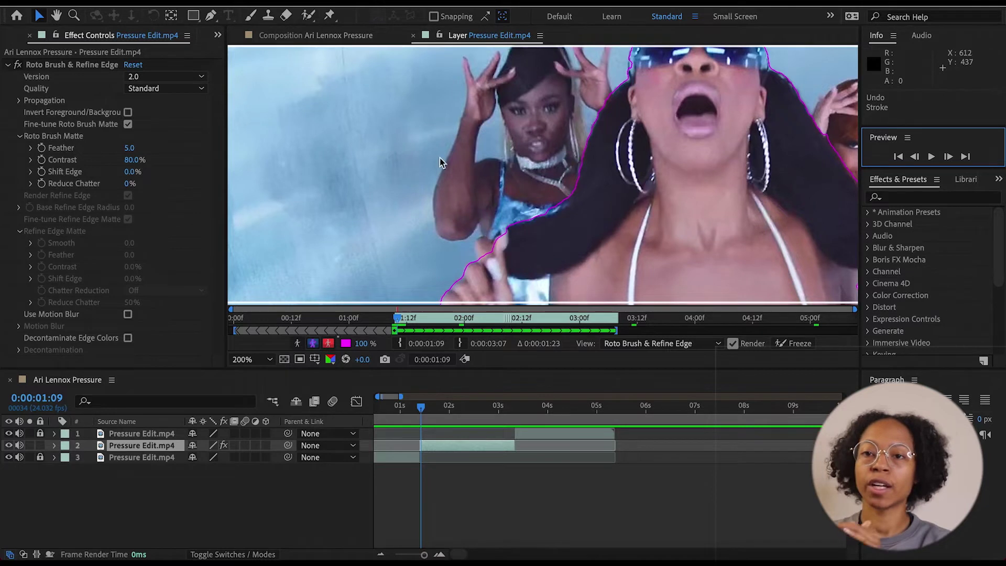
left_click(304, 19)
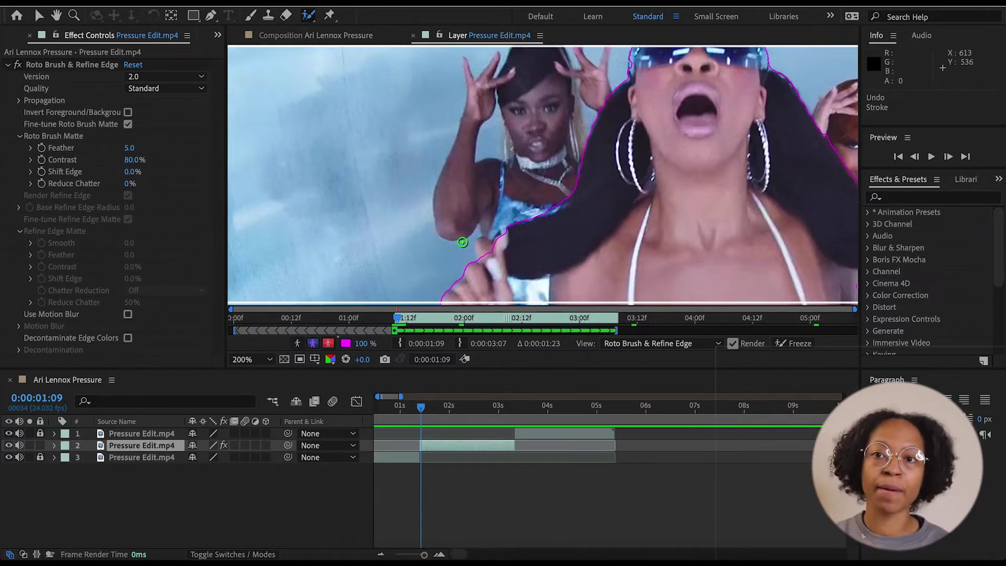
mouse_move(484, 257)
left_mouse_down()
mouse_move(486, 249)
mouse_move(525, 262)
left_mouse_up()
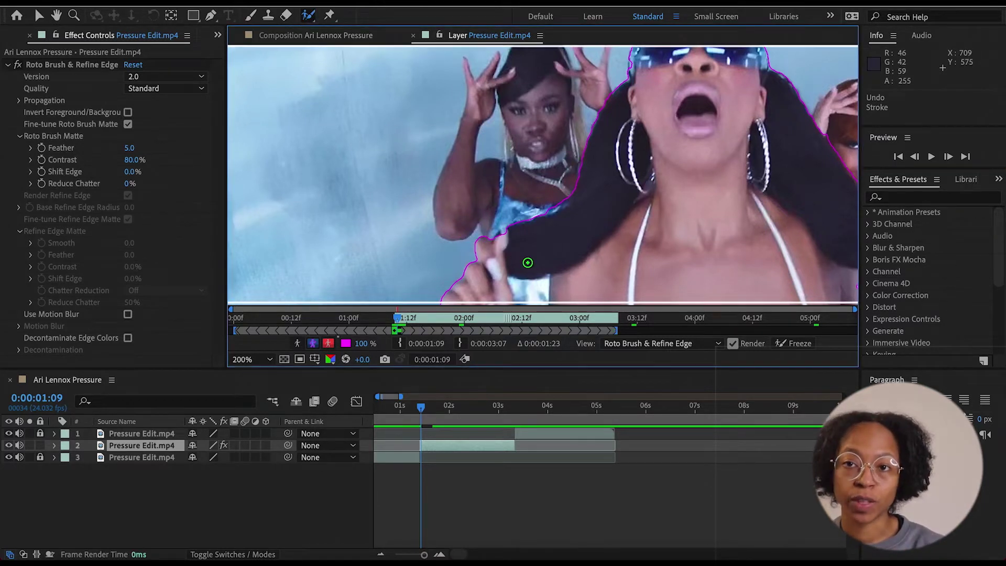
- Step through the clip frame by frame from 0:00:02:16 to 0:00:02:20, checking the Roto Brush outline around the lead singer
scroll(487, 253, "down", 1)
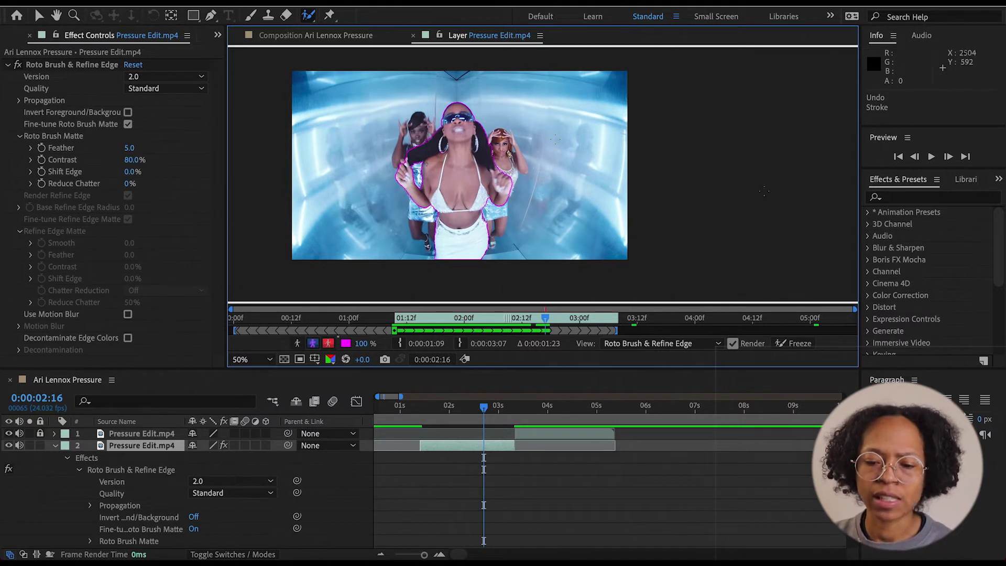
left_click(949, 157)
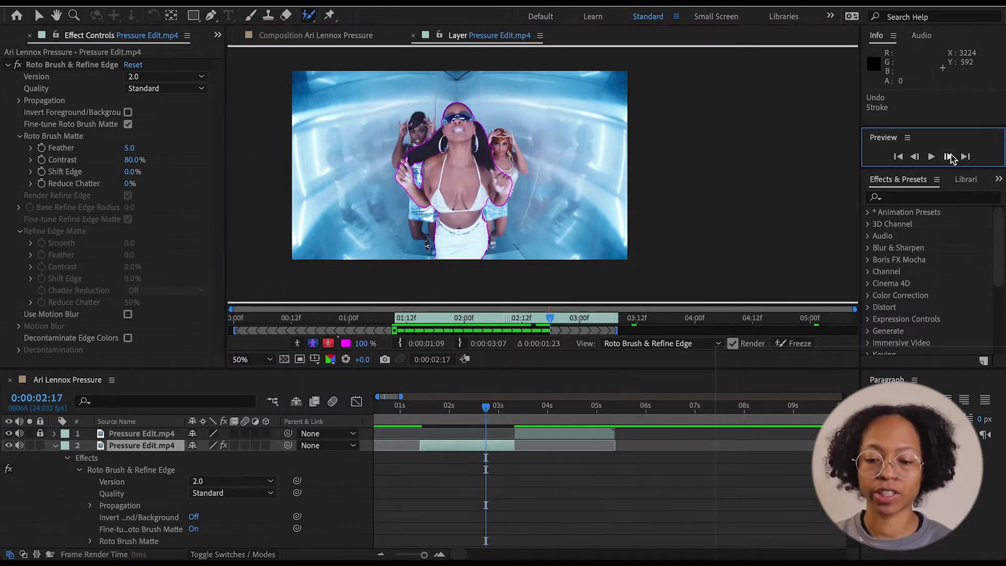
left_click(949, 156)
left_click(949, 156)
left_click(949, 156)
left_click(949, 156)
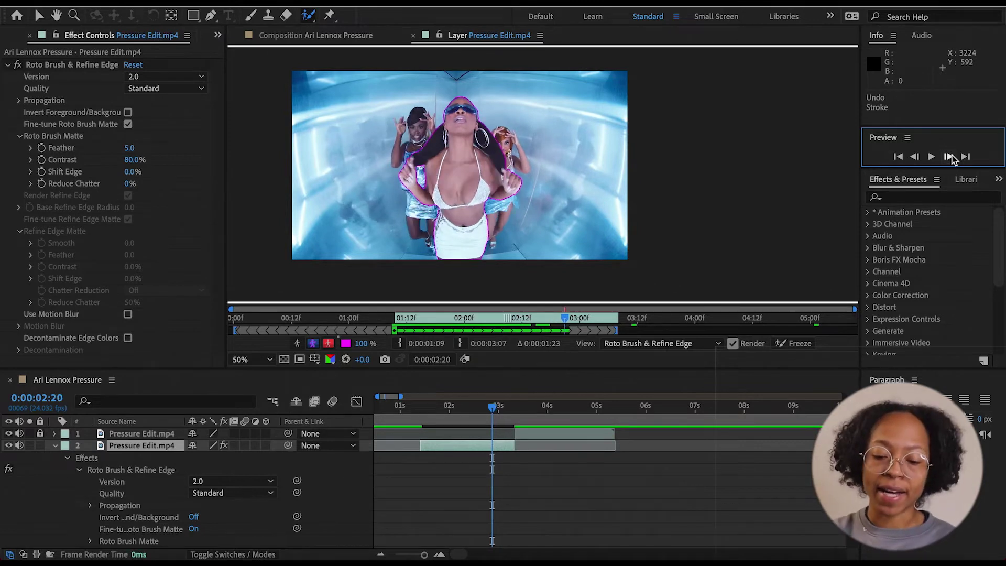
- Step through the clip from 0:00:02:20 to 0:00:03:01, checking the Roto Brush outline around the lead singer
left_click(949, 156)
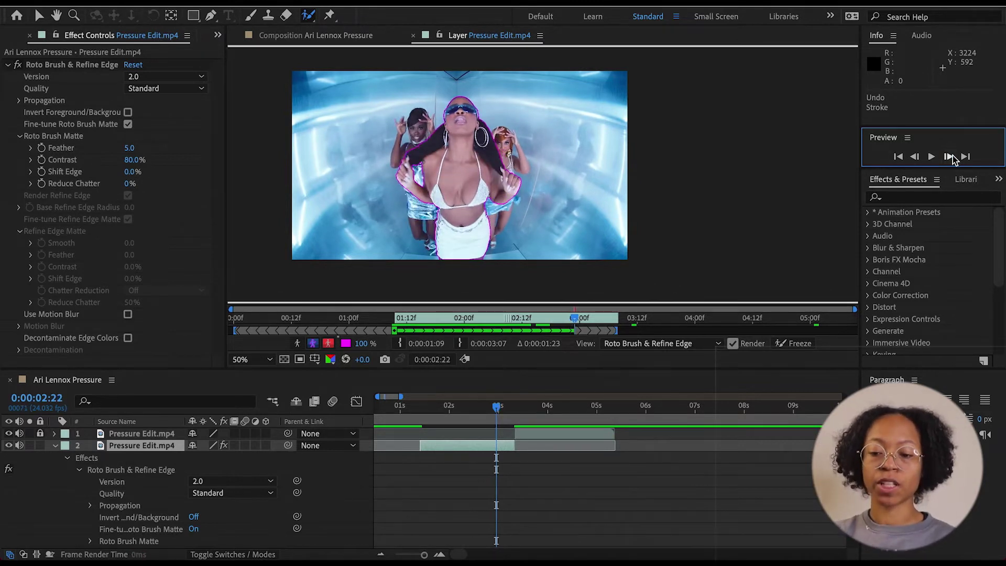
left_click(949, 156)
left_click(950, 156)
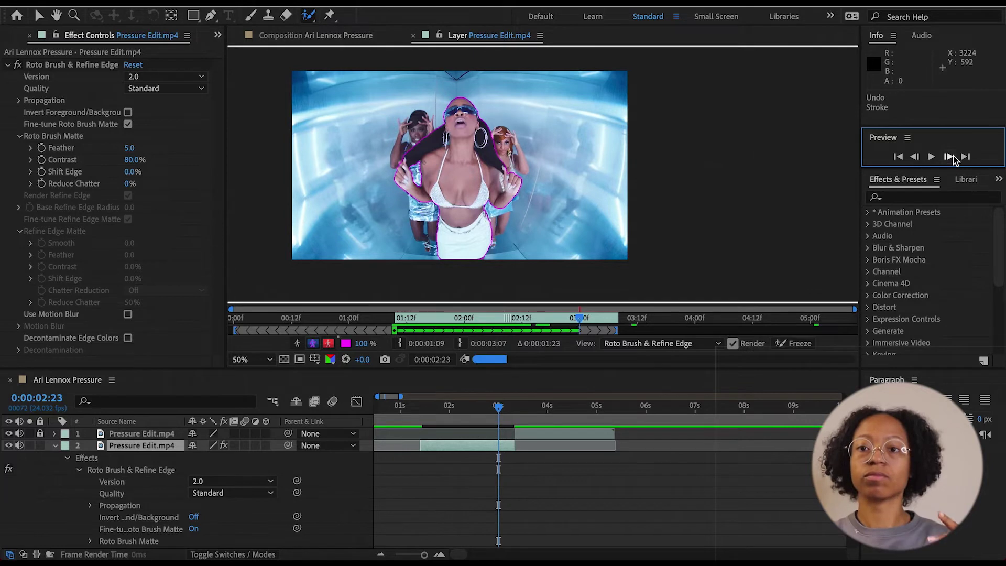
left_click(949, 156)
left_click(949, 156)
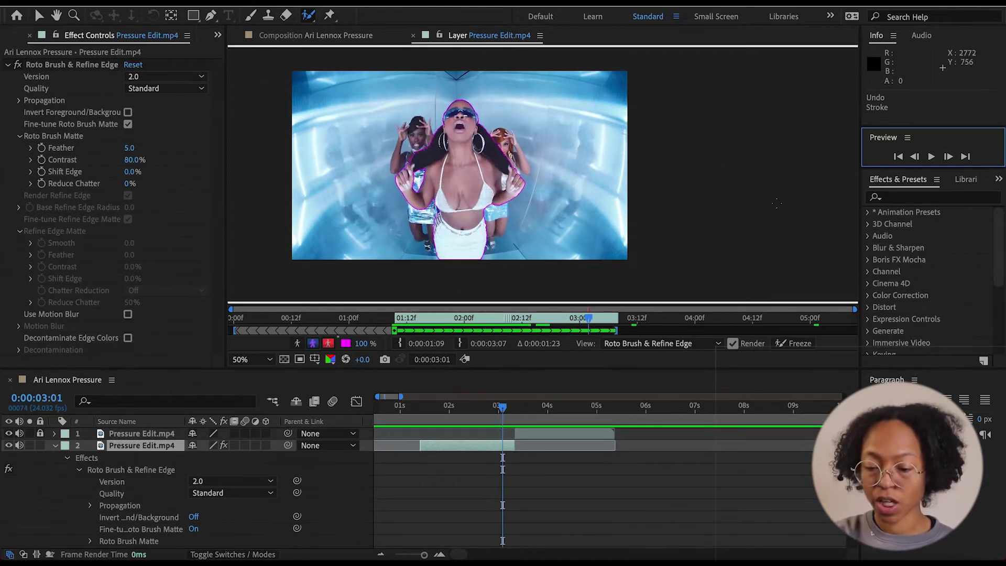
- Freeze the Roto Brush propagation and view the singer's cut-out in the composition at 0:00:02:12, with the layer's properties collapsed
left_click(795, 345)
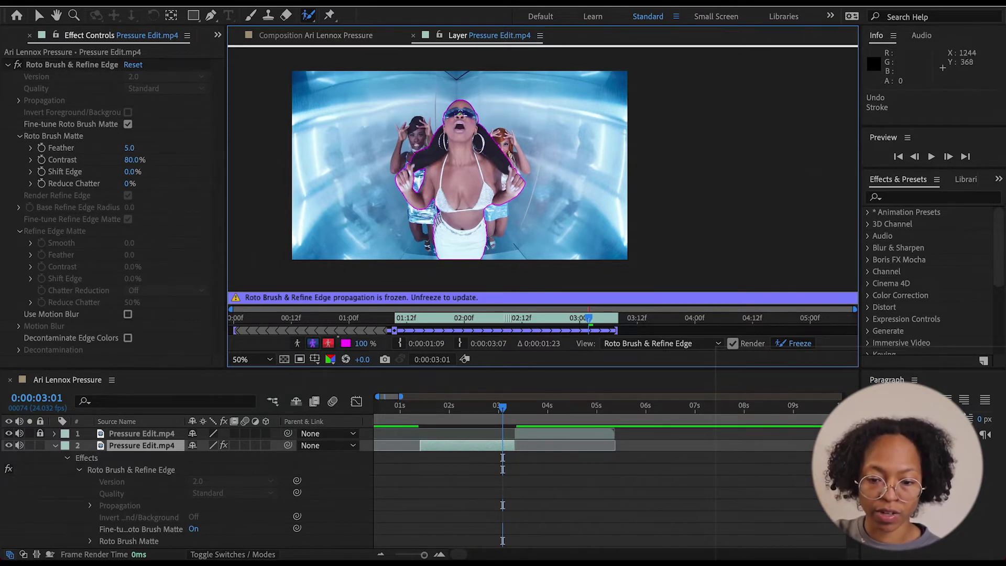
left_click(316, 37)
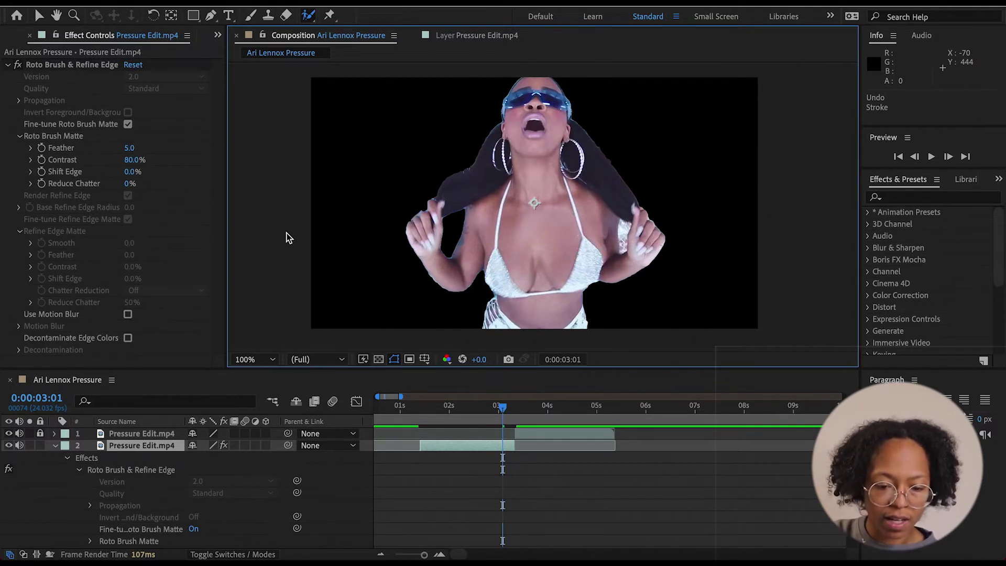
left_click(55, 447)
left_click_drag(499, 418, 474, 428)
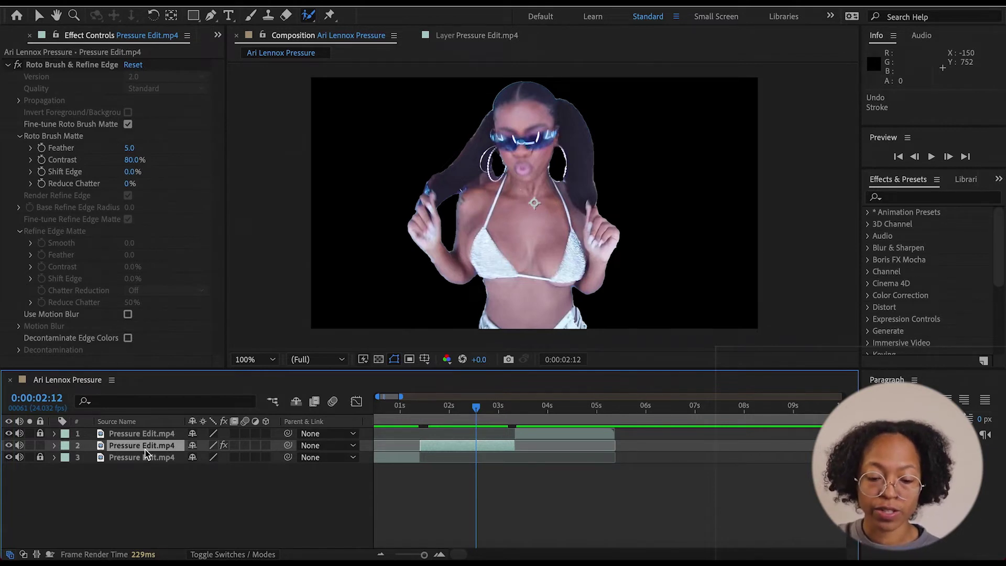
- Duplicate the rotoscoped middle layer and rename the lower copy as background
key("ctrl+d")
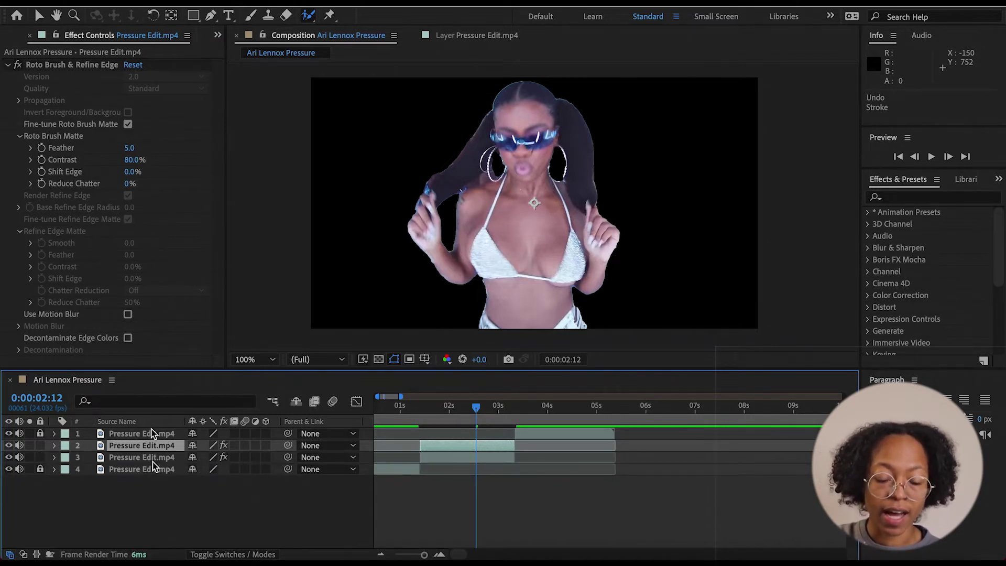
left_click(152, 458)
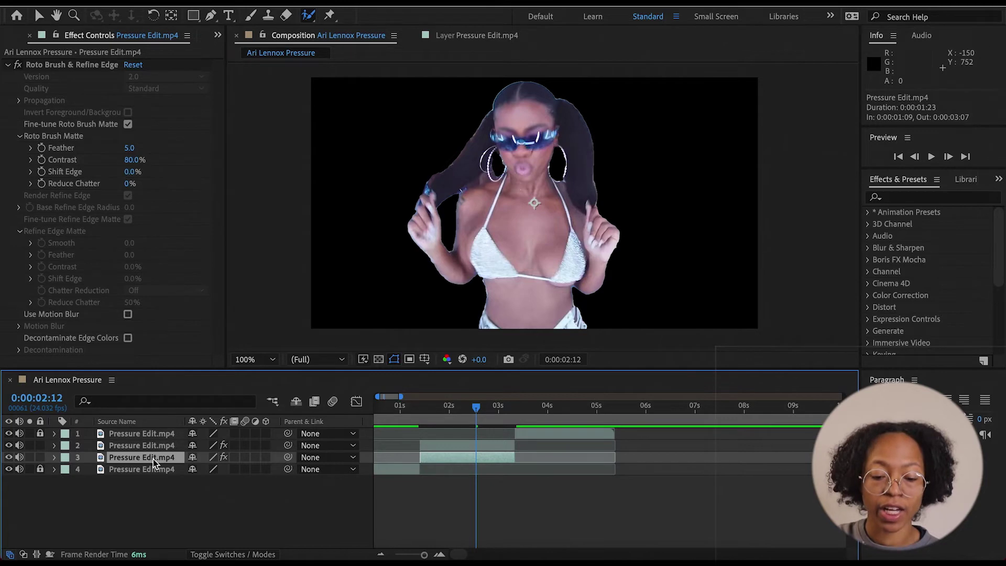
right_click(159, 461)
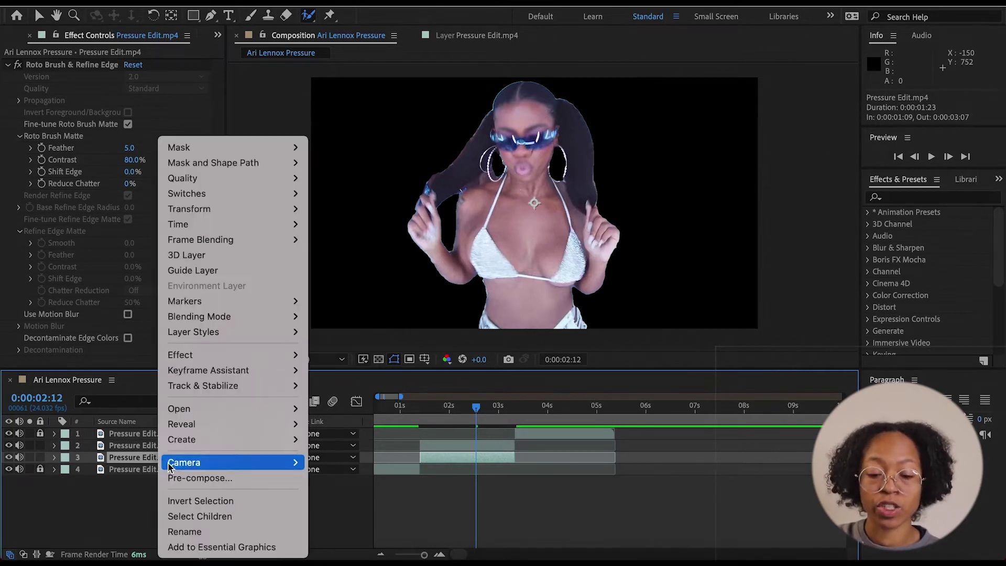
left_click(193, 530)
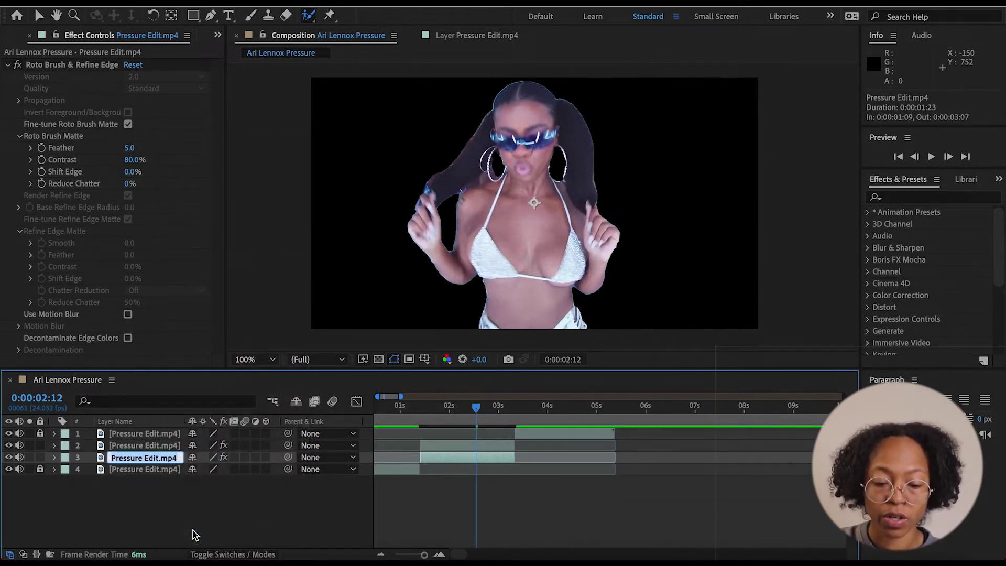
type("back")
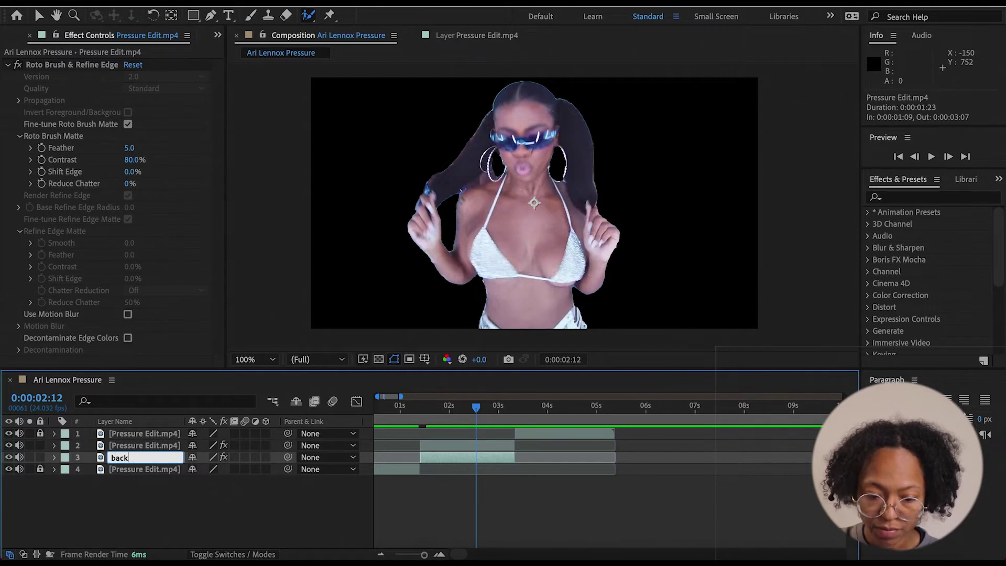
type("ground")
key("Return")
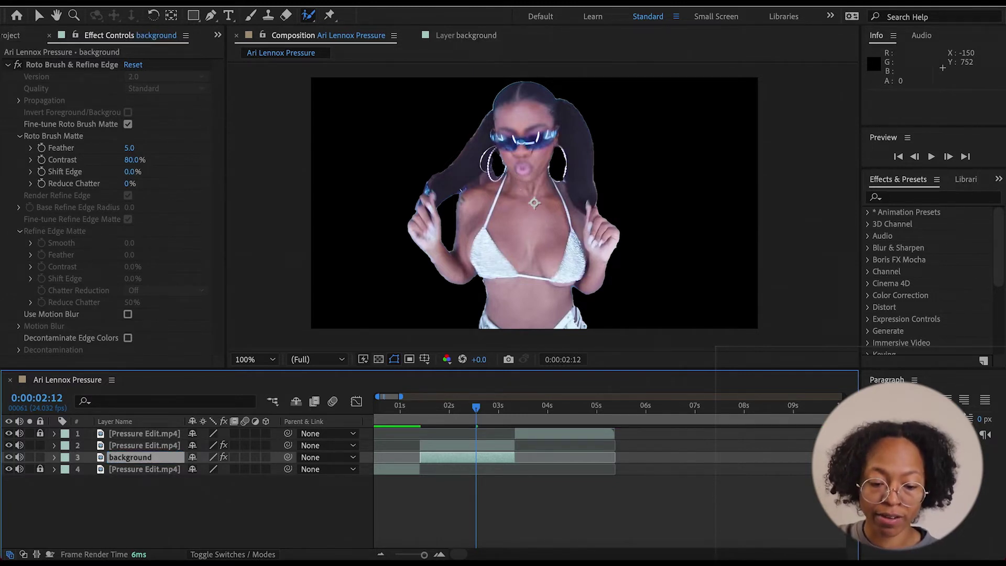
- Delete the Roto Brush & Refine Edge effect from the background layer and scrub to 0:00:02:20 to check the picture
left_click(54, 459)
left_click(121, 458)
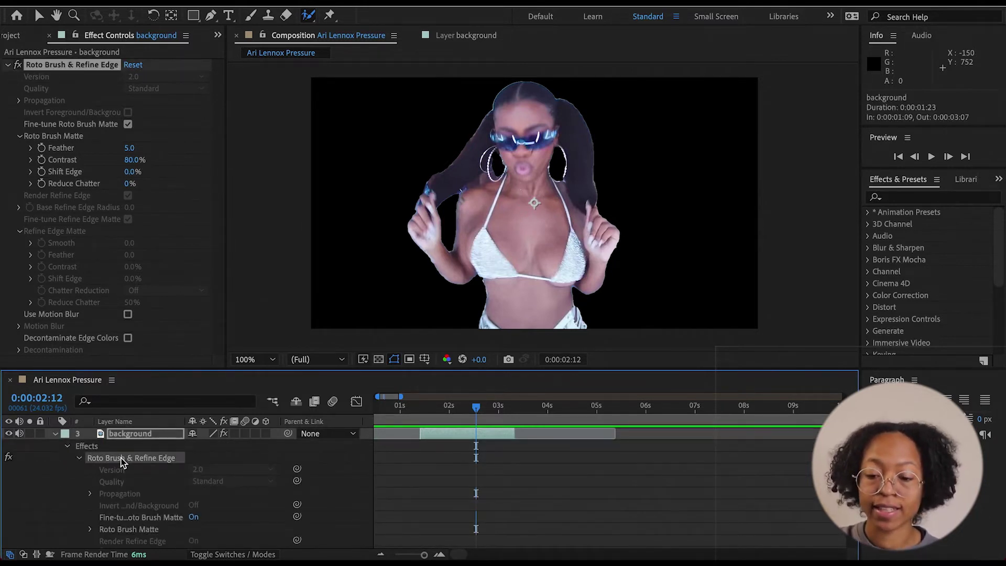
key("Delete")
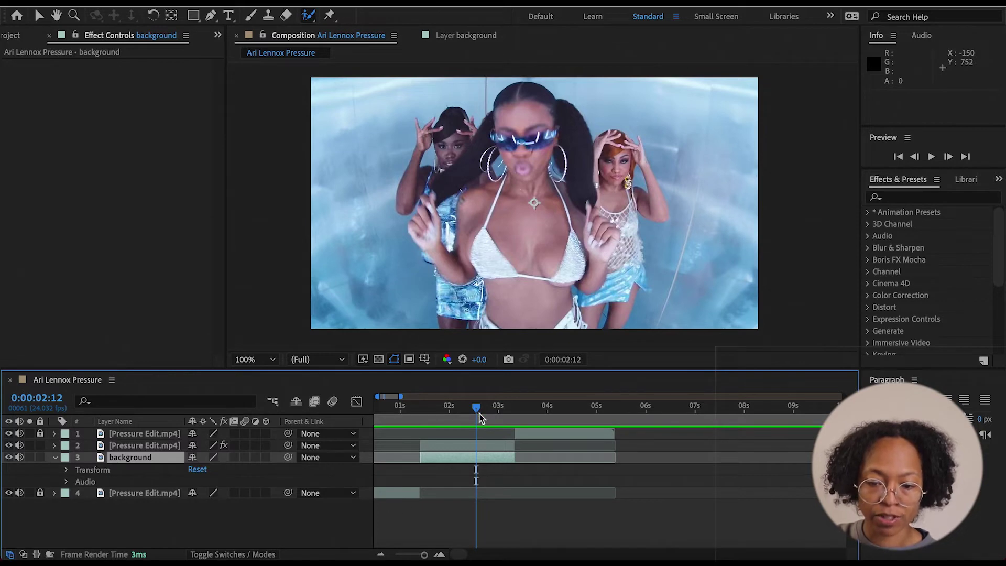
mouse_move(475, 411)
left_mouse_down()
mouse_move(410, 413)
mouse_move(489, 422)
left_mouse_up()
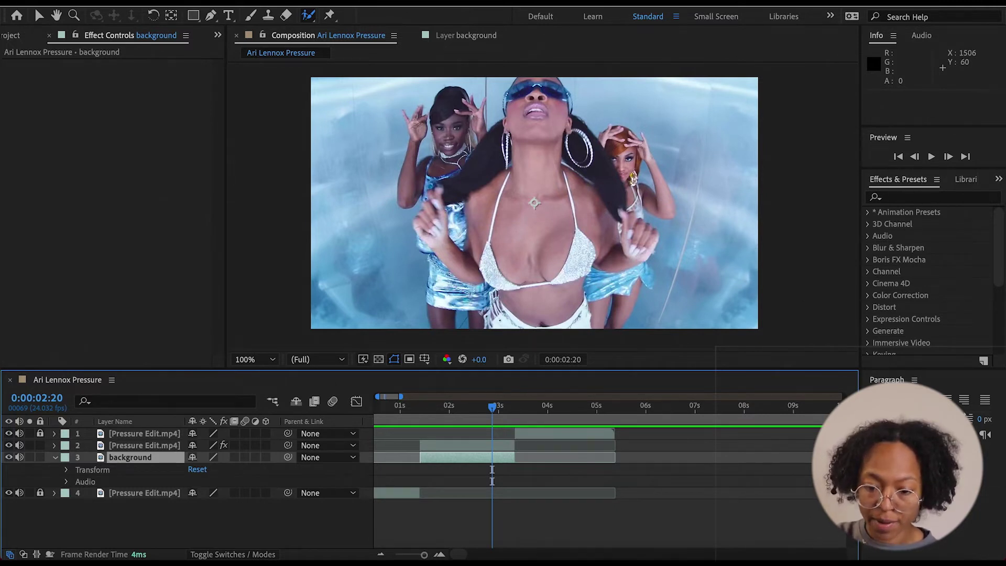
- Search the effects for offset and apply the Distort effect Offset to the background layer
left_click(414, 1)
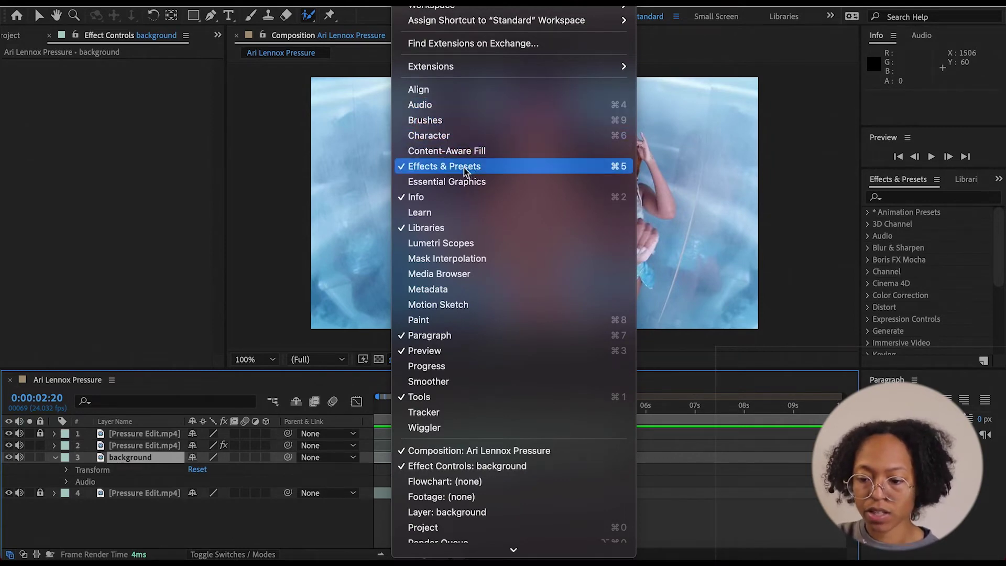
left_click(417, 1)
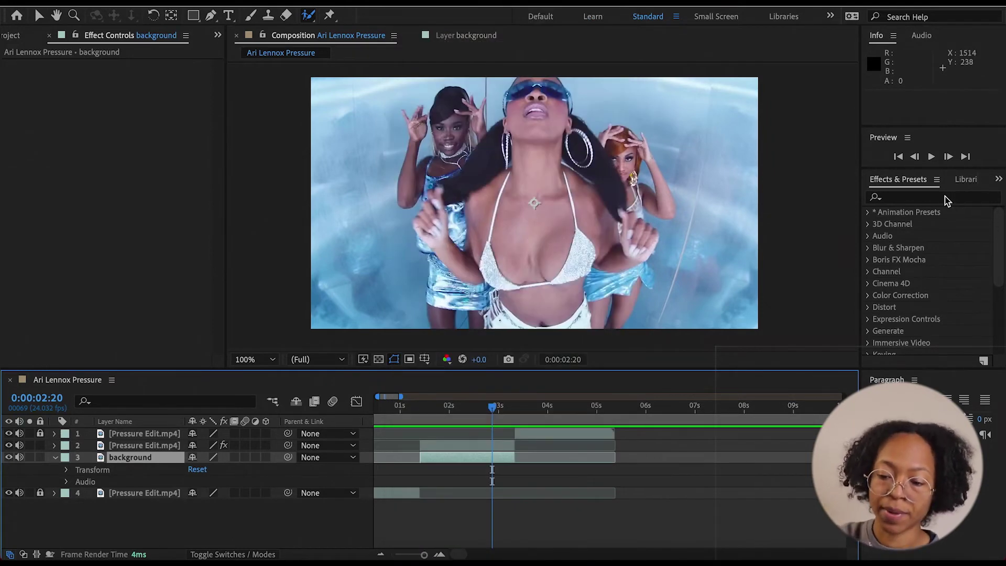
left_click(946, 198)
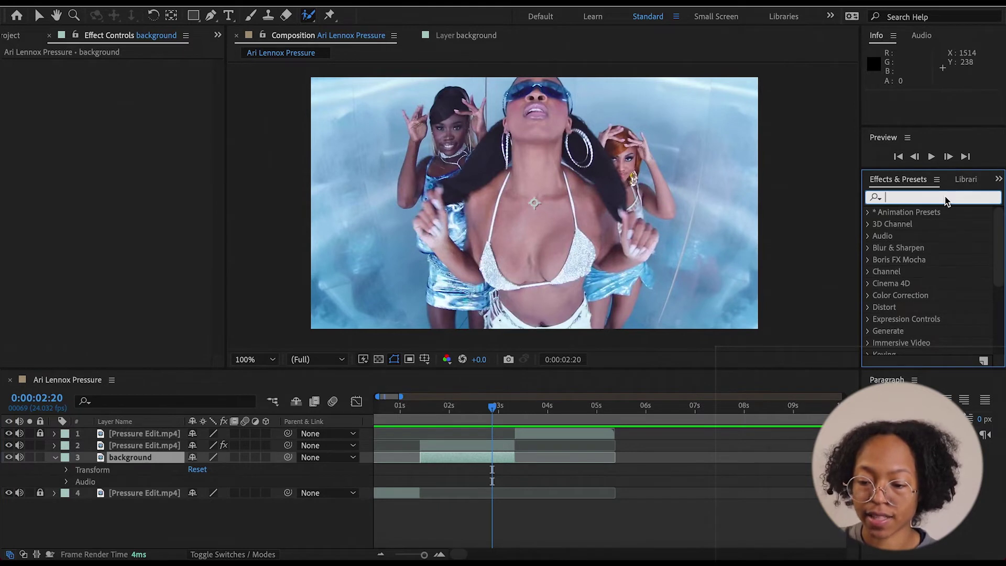
type("offset")
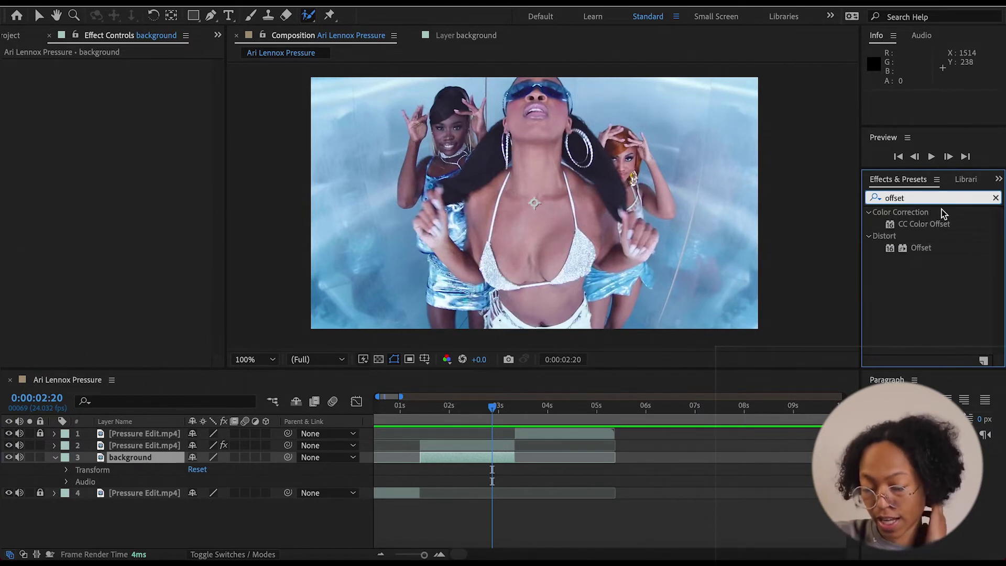
left_click(920, 248)
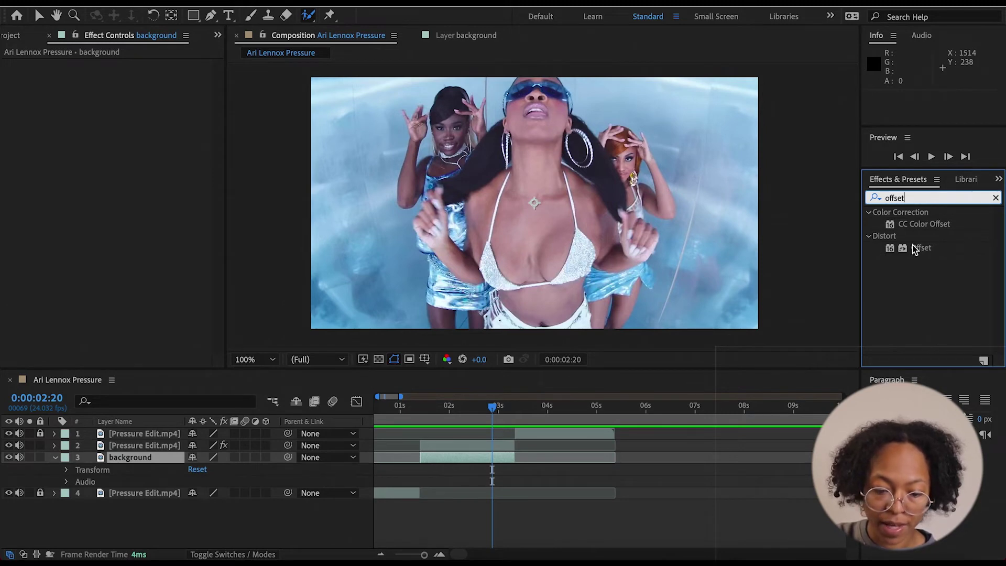
left_click_drag(930, 252, 137, 469)
- Set a first Shift Center To keyframe for the background layer's Offset effect at the section's start, 0:00:01:08
left_click(491, 408)
left_click_drag(491, 409, 422, 415)
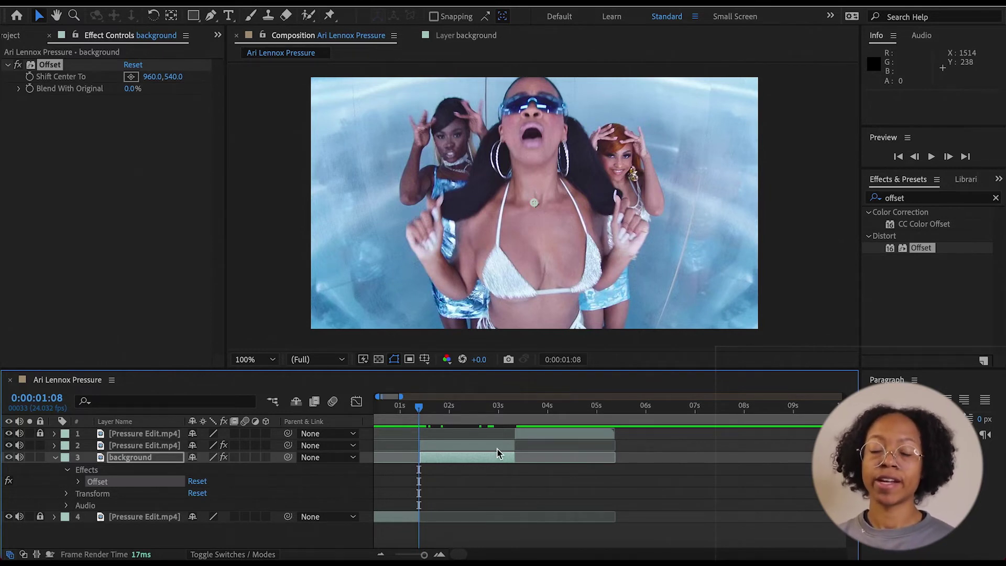
left_click(79, 483)
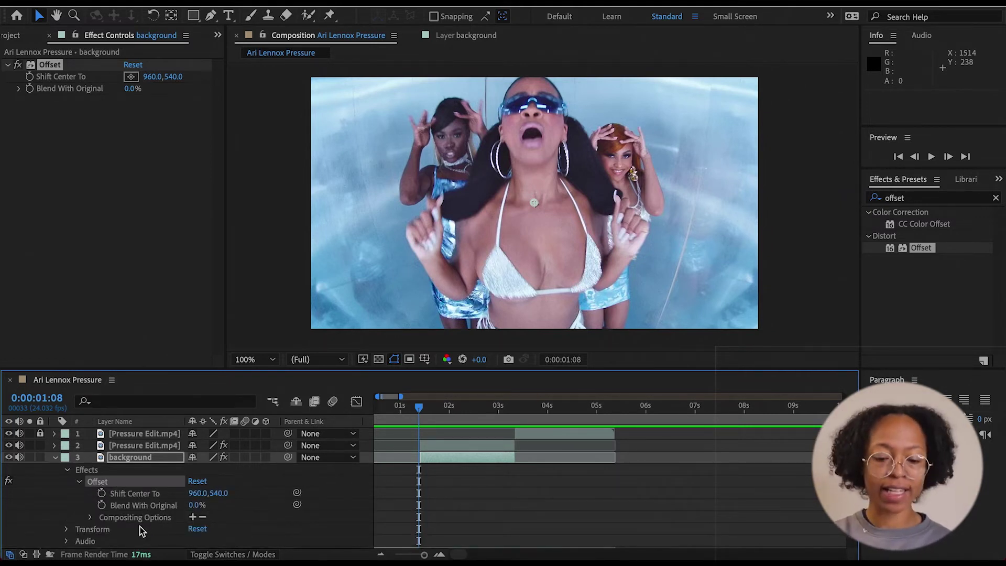
left_click(102, 494)
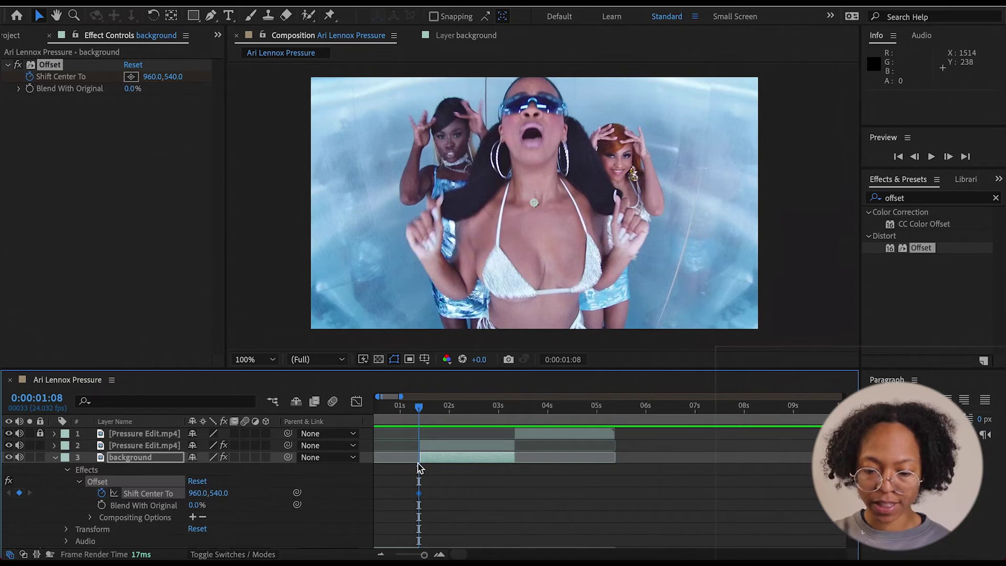
- At 0:00:03:06, shift the background's Offset Shift Center To horizontally to -8641 so the picture lines up with the singer's cut-out
left_click_drag(421, 408, 516, 414)
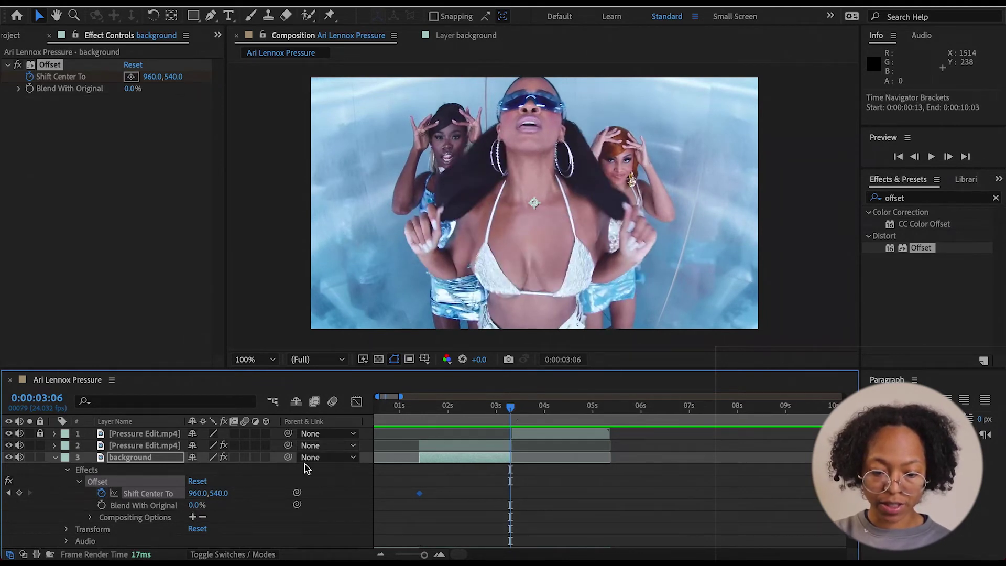
left_click_drag(200, 496, 19, 497)
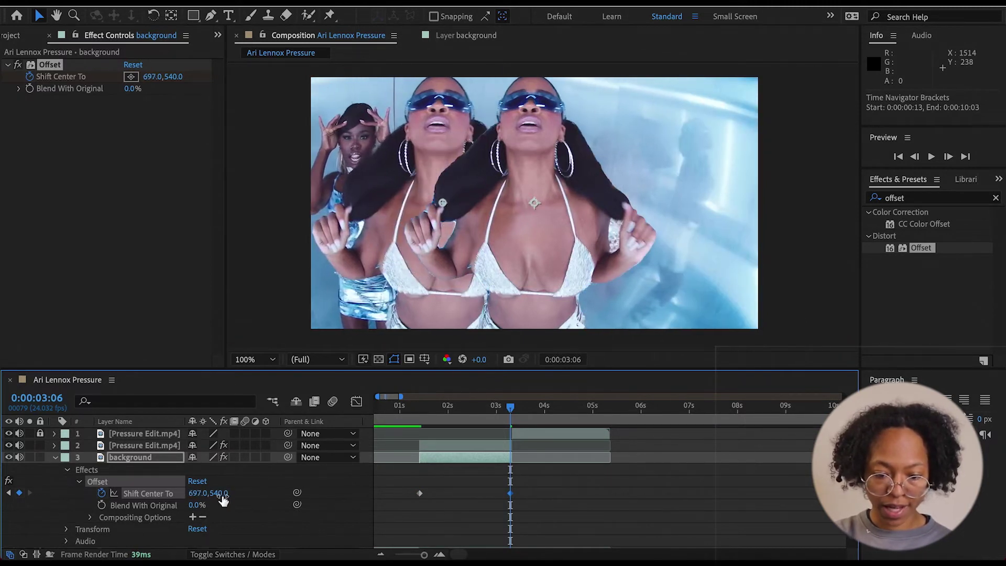
left_click_drag(202, 496, 31, 508)
left_click_drag(198, 497, 48, 490)
left_click_drag(201, 496, 53, 496)
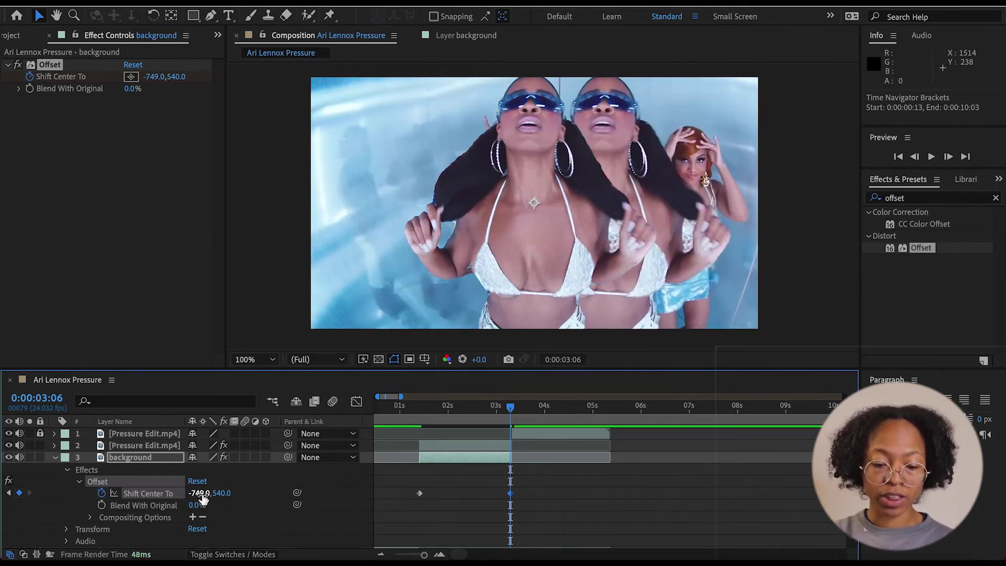
left_click_drag(203, 497, 6, 491)
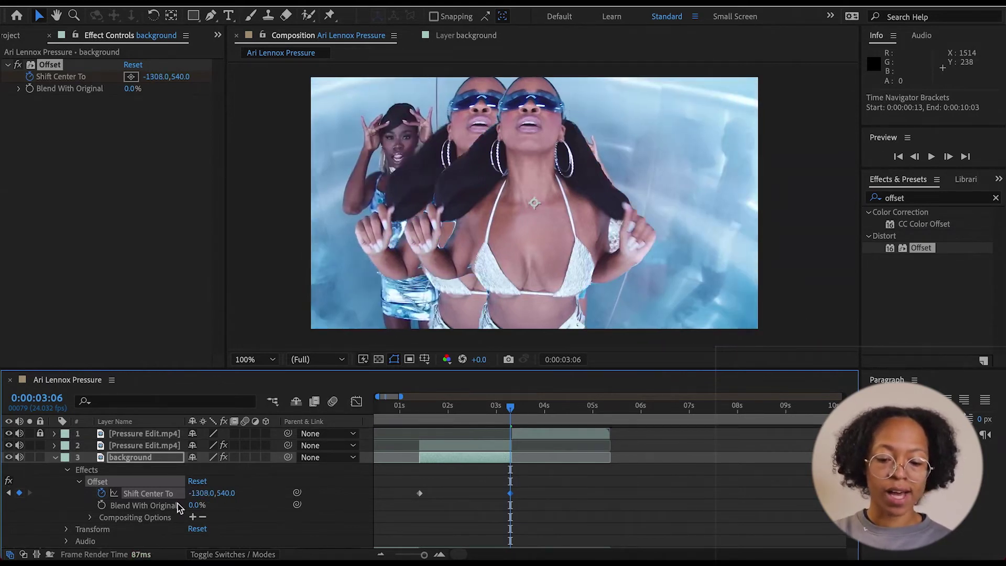
left_click_drag(208, 495, 66, 493)
left_click(211, 493)
type("-5150")
key("Return")
left_click(211, 492)
type("-5425")
key("Return")
left_click(202, 493)
type("-5684")
key("Return")
left_click(201, 493)
type("-5972")
key("Return")
left_click_drag(206, 493, 61, 516)
left_click(214, 493)
type("-7970")
key("Return")
left_click_drag(211, 497, 122, 495)
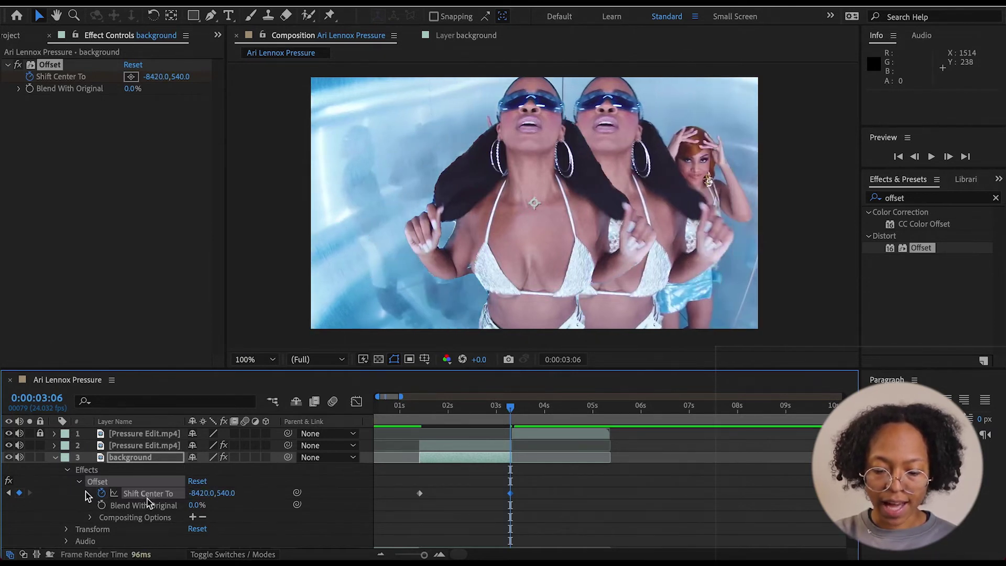
left_click_drag(198, 494, 78, 526)
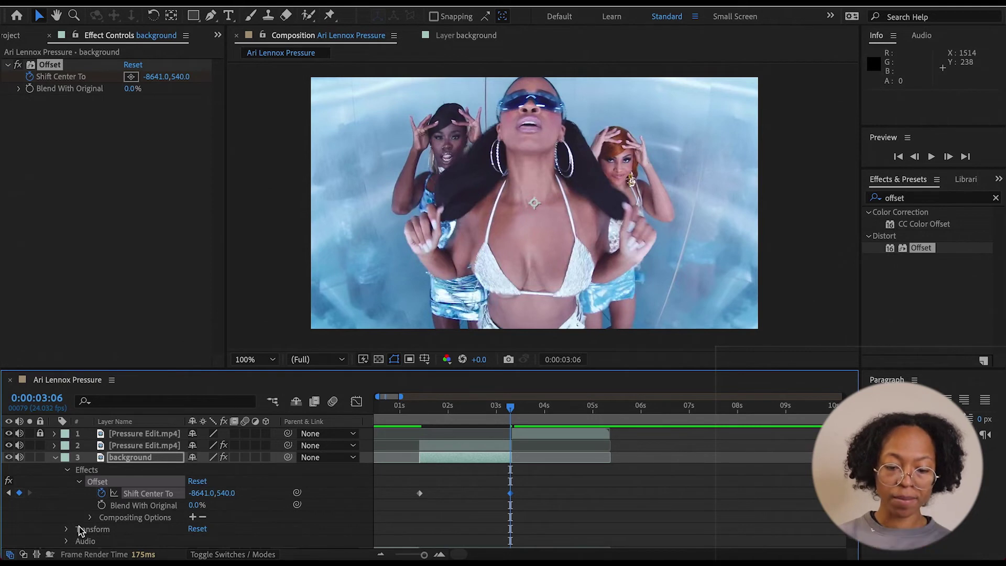
- Apply Easy Ease to both Shift Center To keyframes on the background layer
left_click_drag(400, 481, 529, 503)
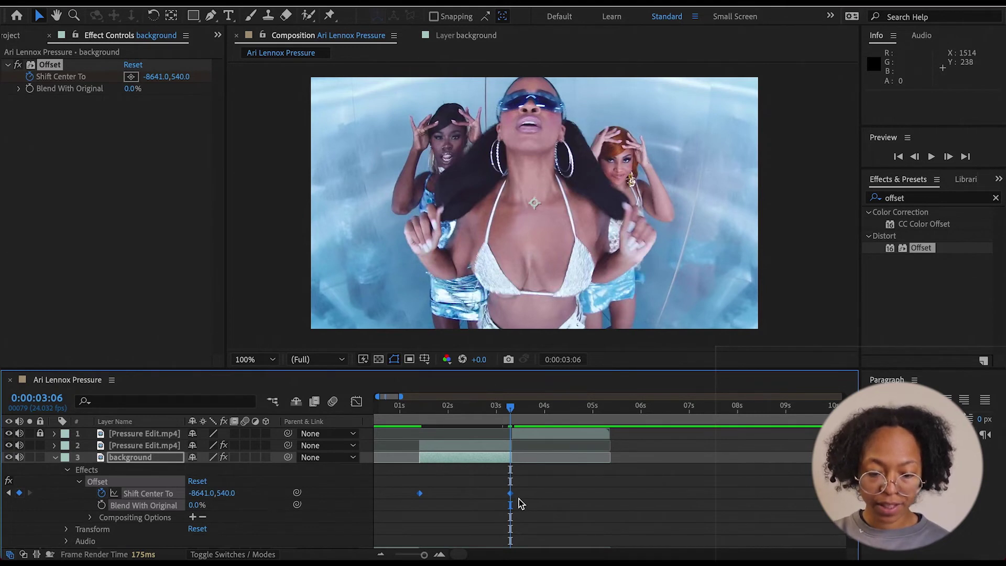
right_click(420, 494)
mouse_move(506, 548)
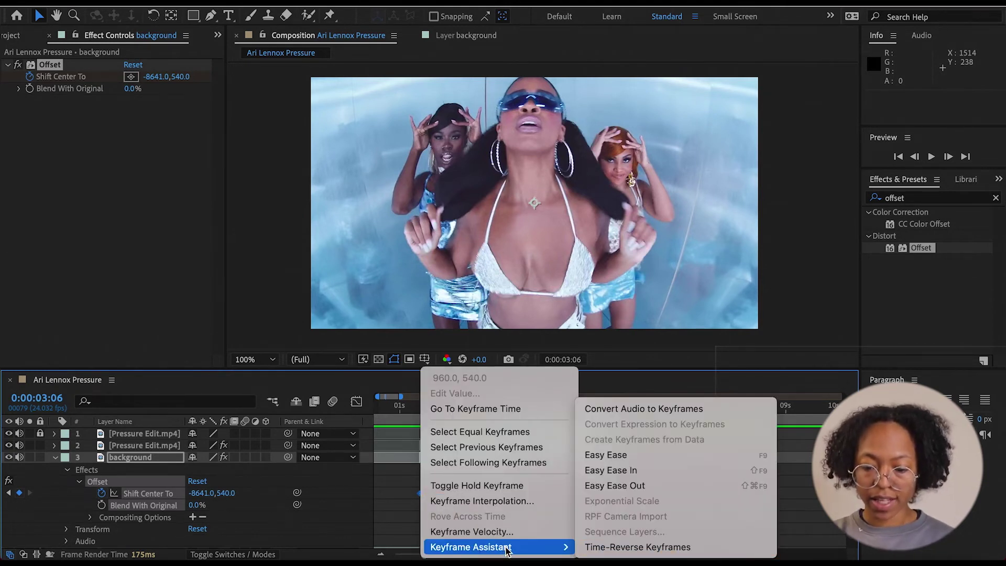
left_click(638, 457)
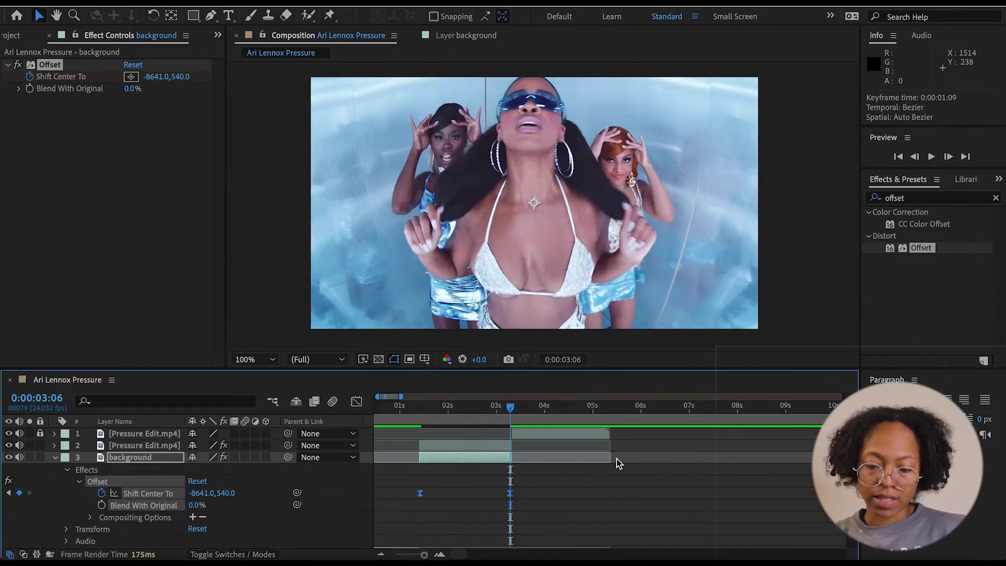
left_click(55, 458)
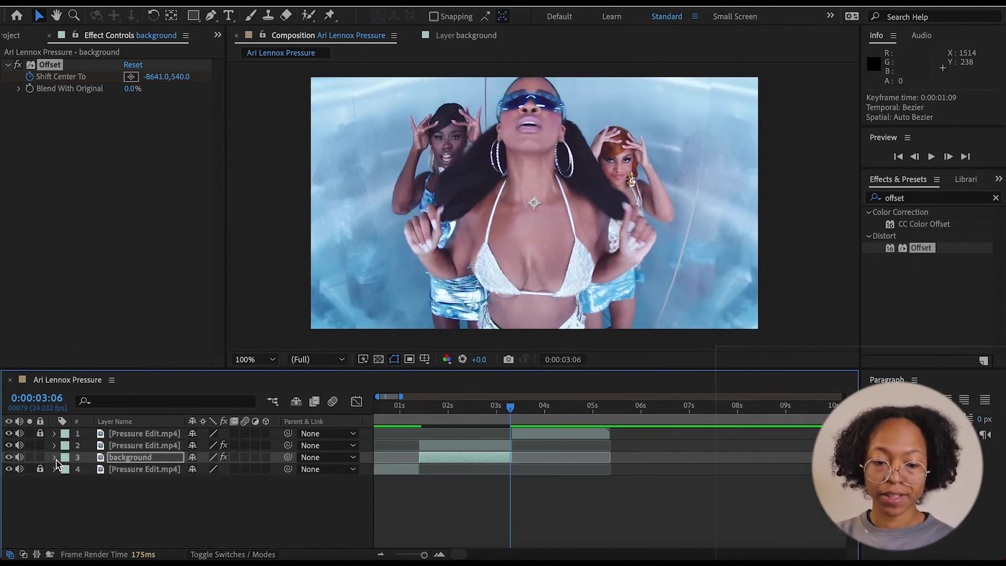
left_click(55, 458)
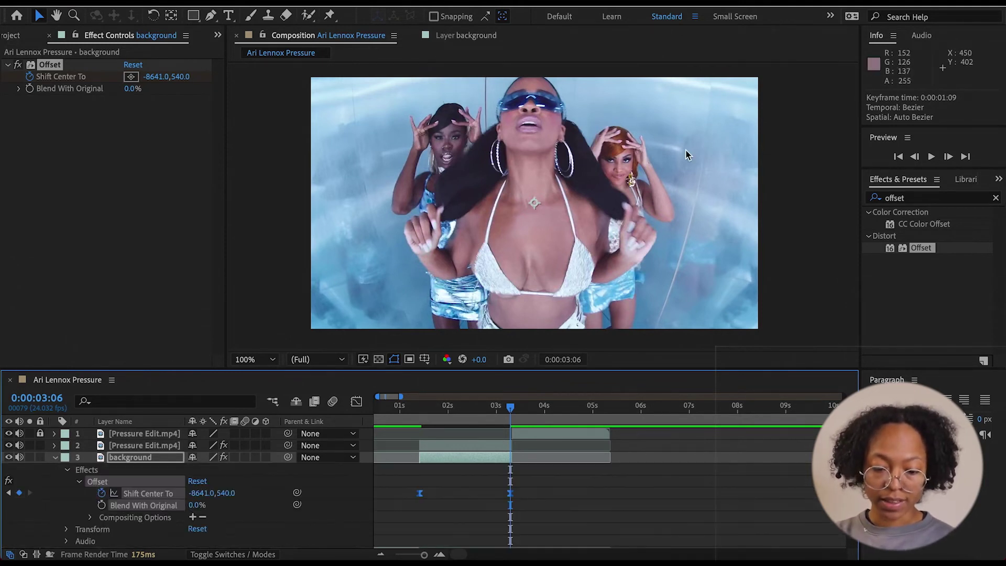
- Search the effects for directional and apply the Directional Blur effect to the background layer
left_click(920, 199)
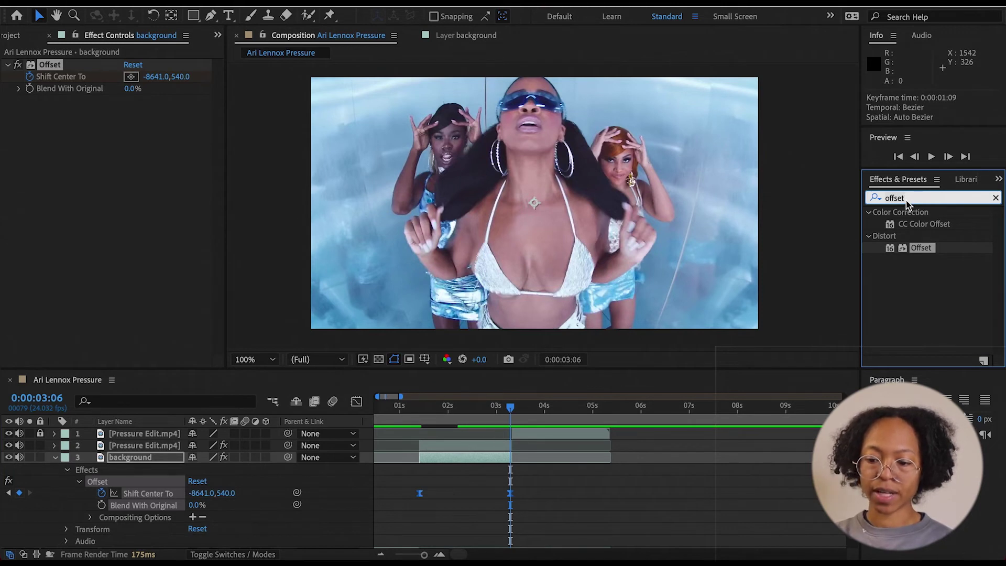
left_click(996, 197)
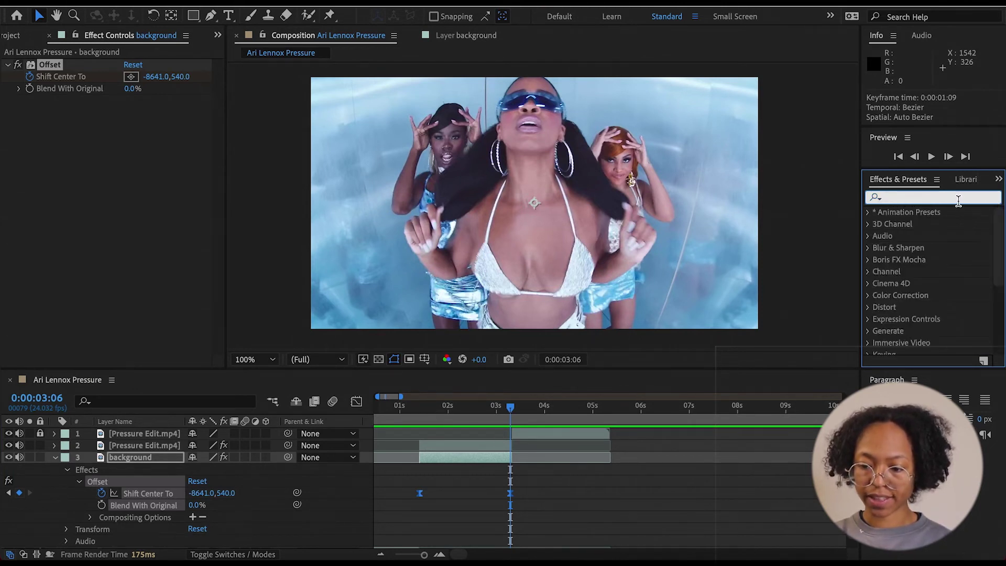
type("directional")
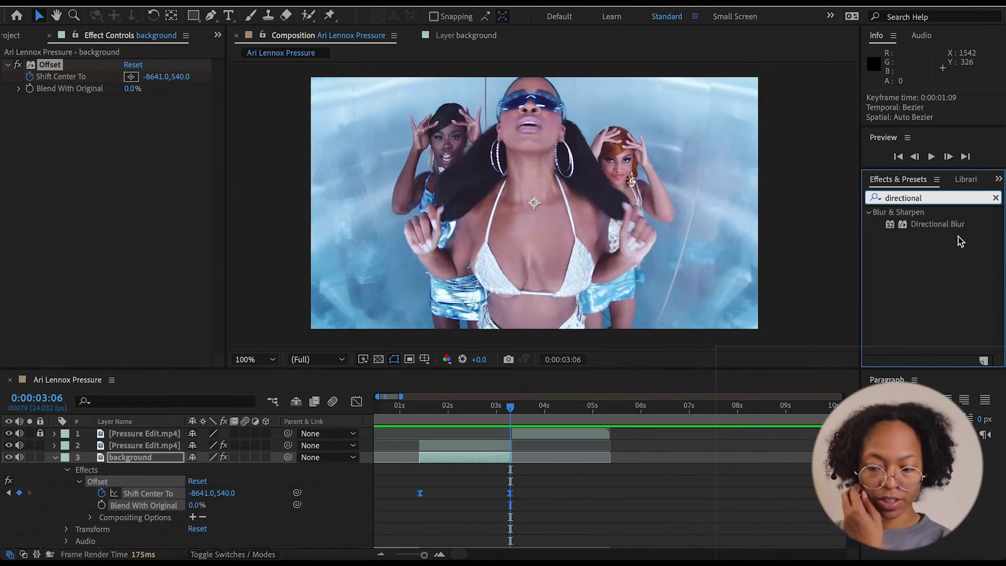
left_click(922, 228)
left_click_drag(913, 227, 175, 479)
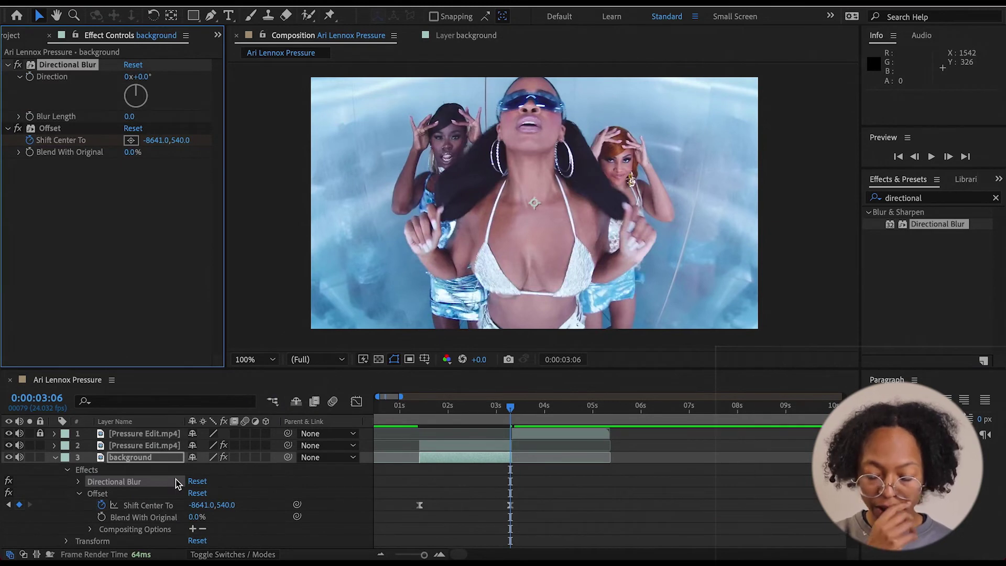
- Set a first Blur Length keyframe for the background layer's Directional Blur at 0:00:01:08
left_click(78, 482)
left_click(79, 482)
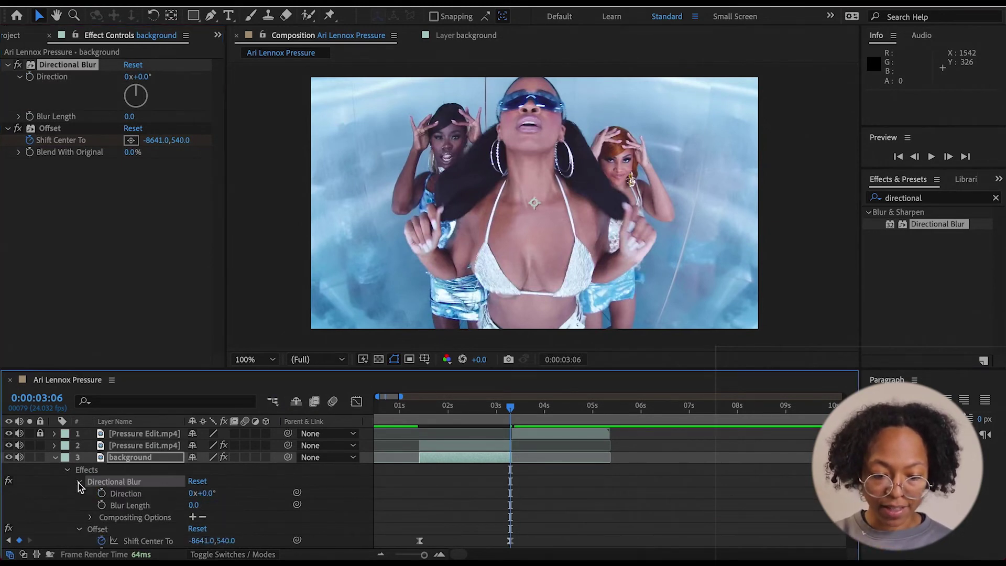
scroll(353, 513, "down", 1)
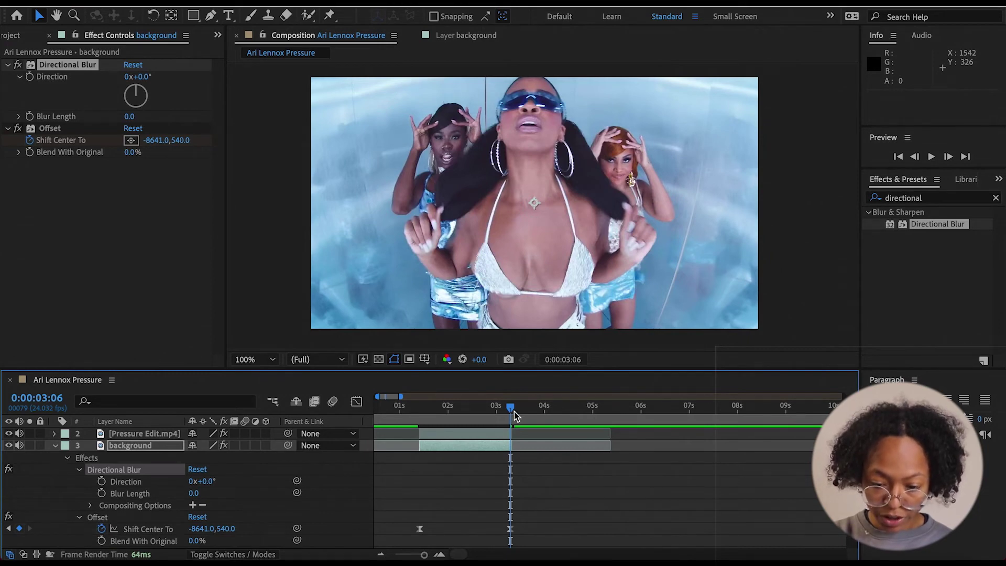
left_click_drag(511, 409, 419, 423)
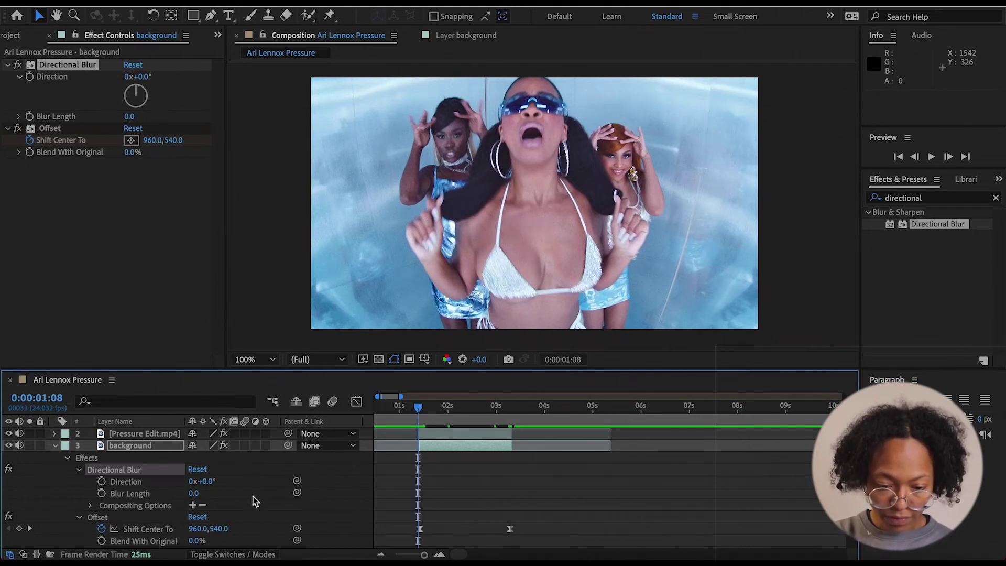
left_click(102, 493)
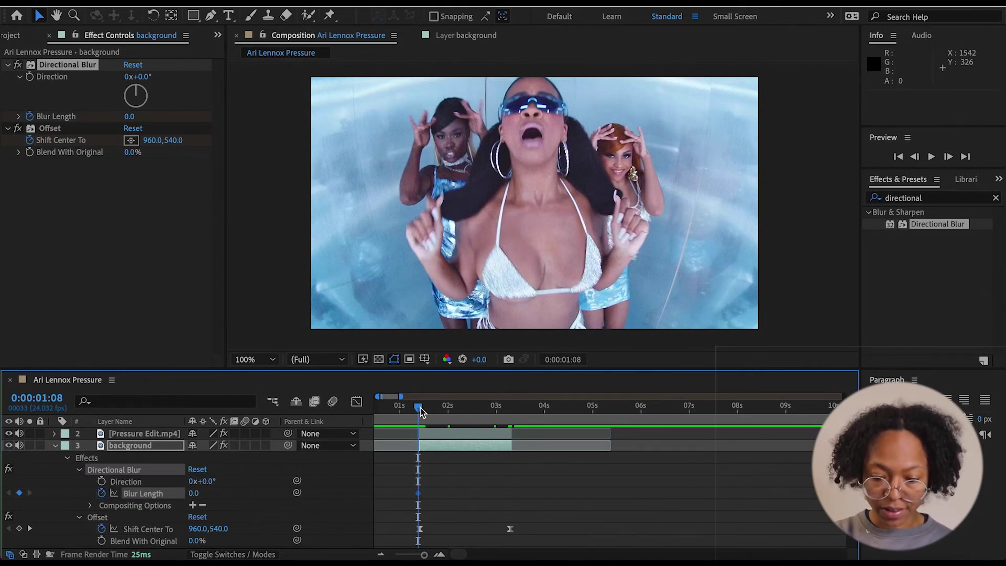
- At 0:00:01:09, set the background's Directional Blur to a Blur Length of 47 and a Direction of 90°
left_click_drag(422, 412, 423, 412)
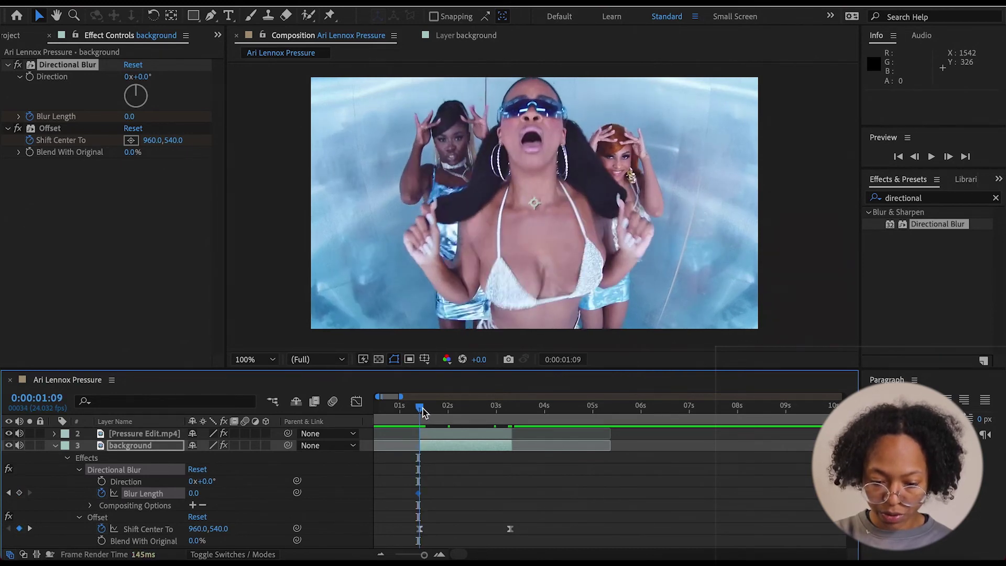
left_click(194, 495)
type("47")
key("Return")
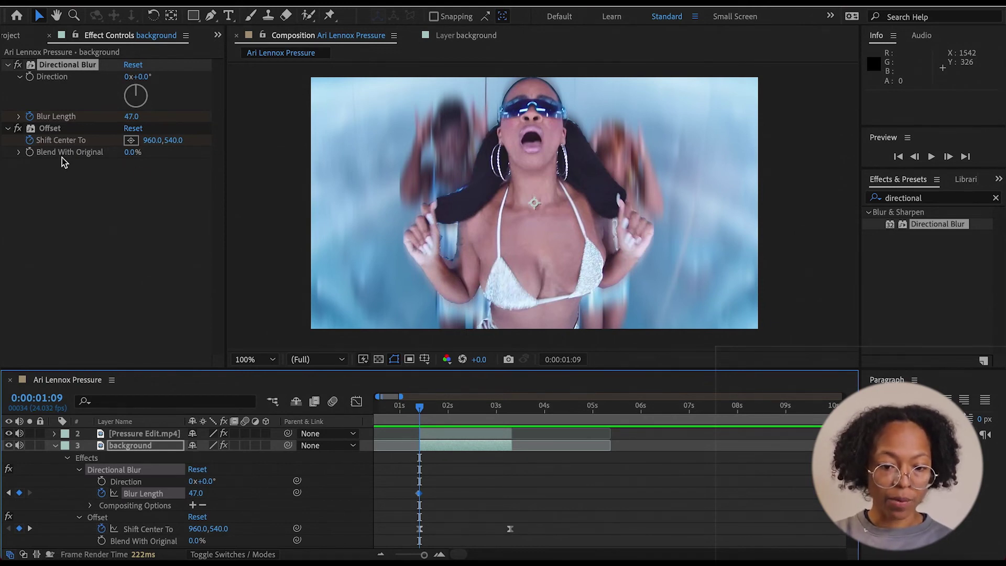
left_click(148, 77)
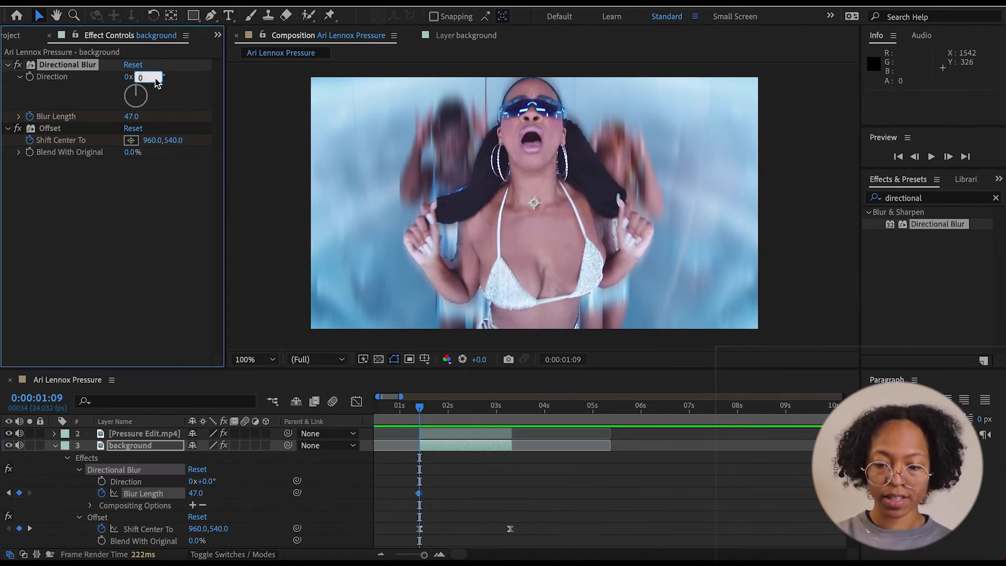
type("90")
key("Return")
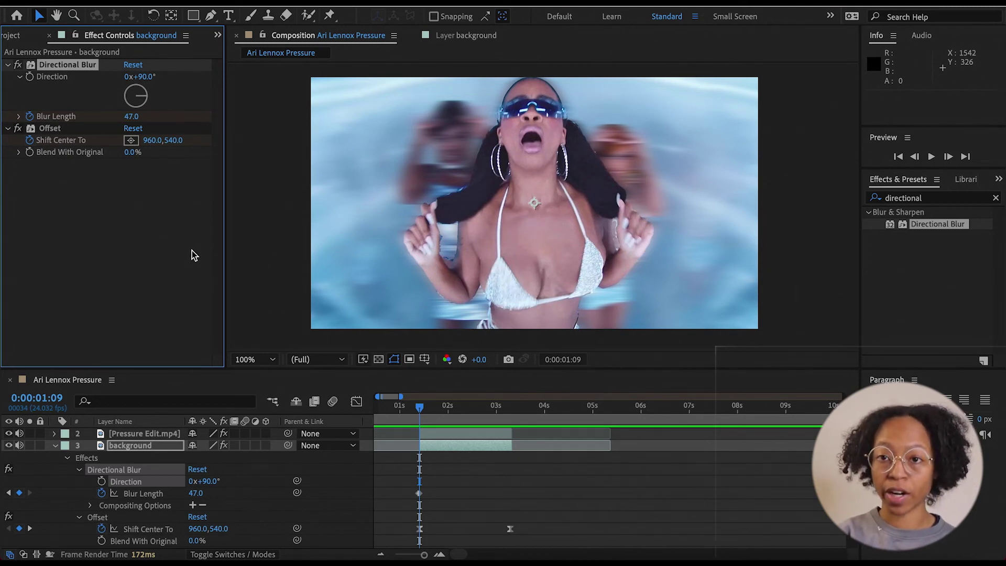
- In the singer cut-out layer's Roto Brush & Refine Edge effect, set the Roto Brush Matte's Shift Edge to -100% and Feather to 10
left_click(55, 447)
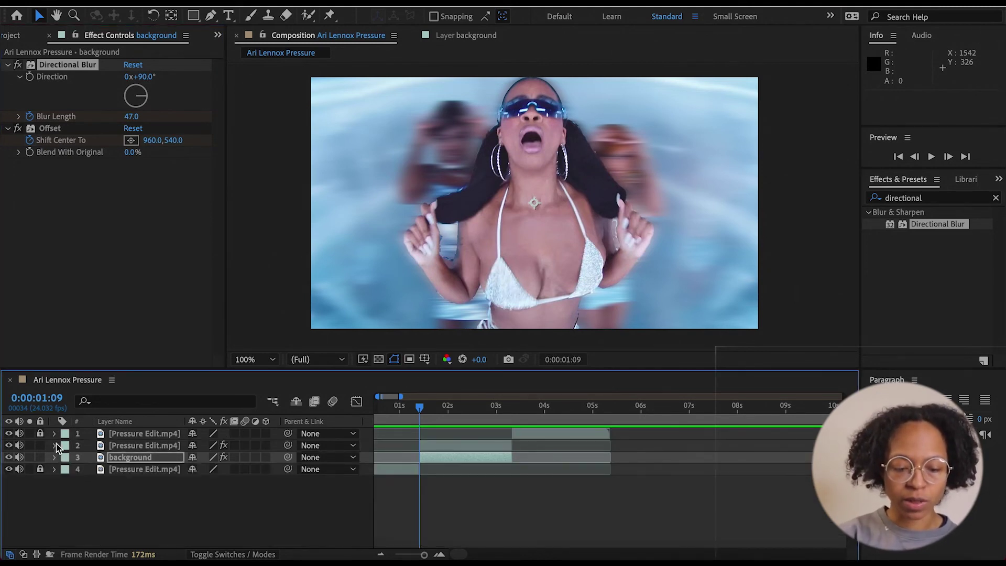
left_click(54, 445)
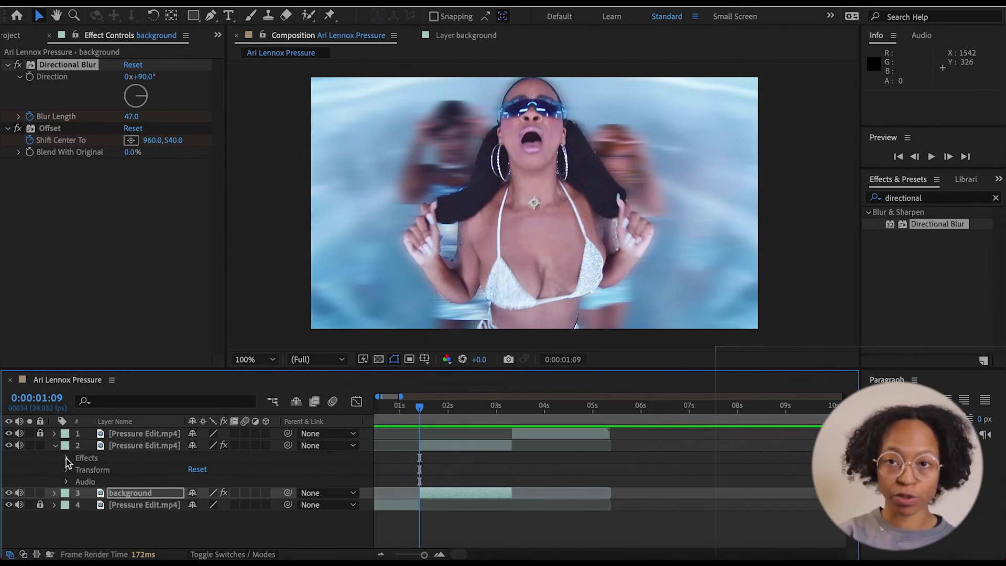
left_click(66, 458)
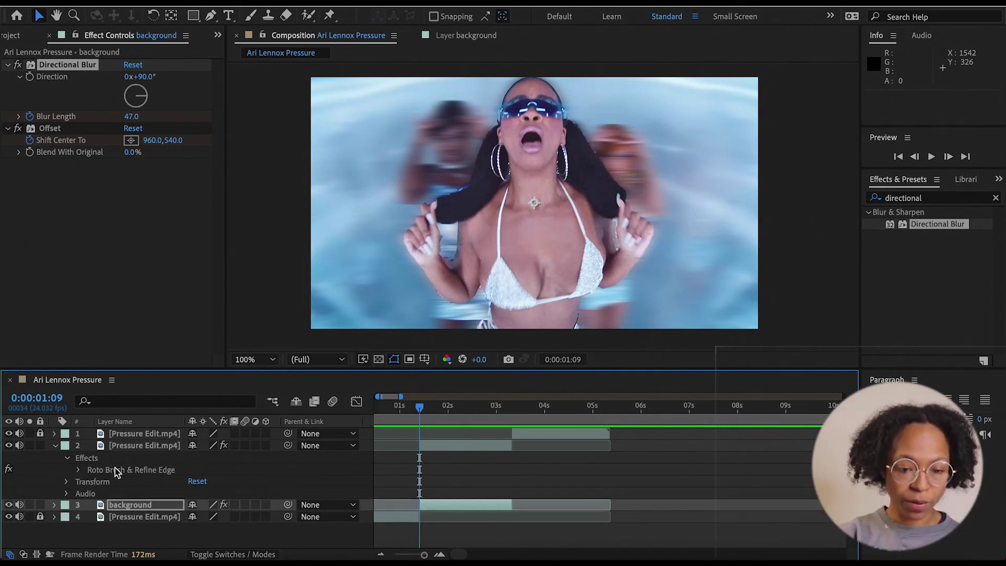
left_click(97, 470)
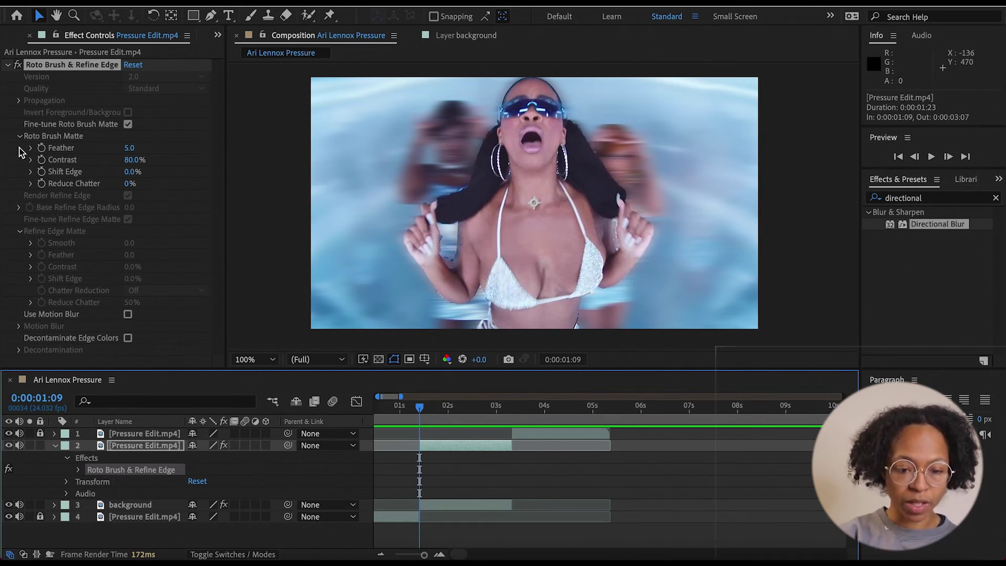
mouse_move(135, 173)
left_mouse_down()
mouse_move(56, 171)
mouse_move(136, 173)
left_mouse_up()
left_click(136, 173)
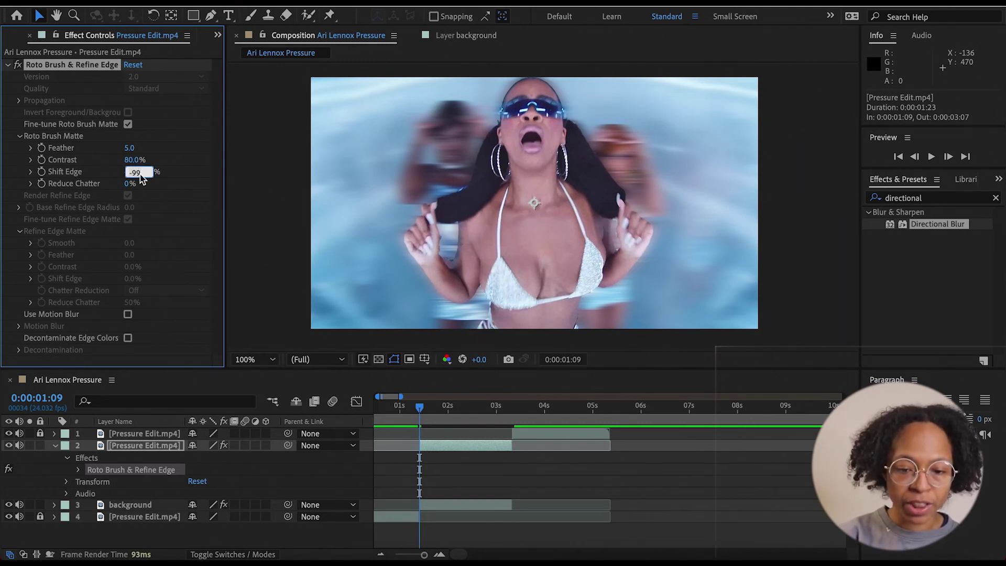
type("-100")
key("Return")
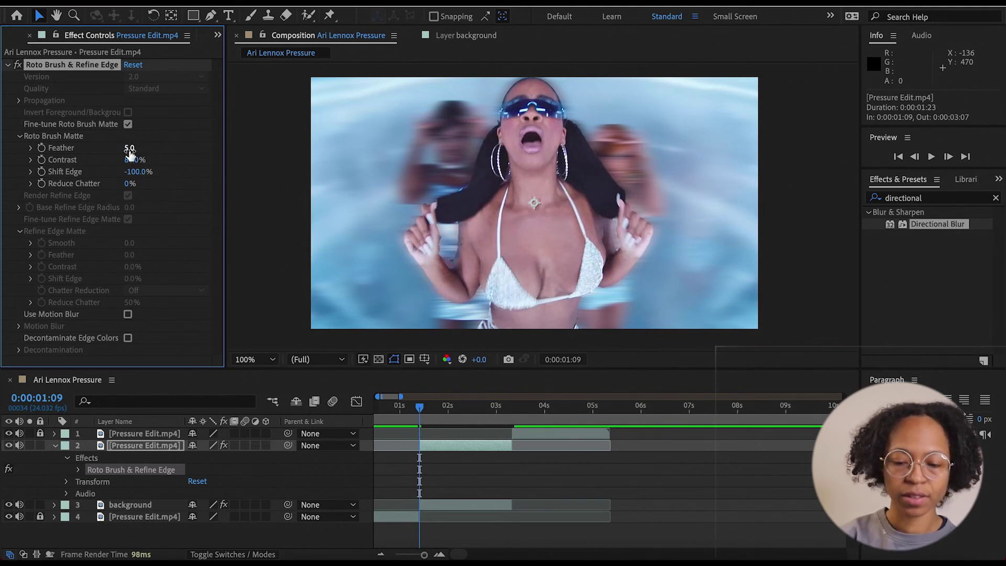
left_click(131, 149)
type("5")
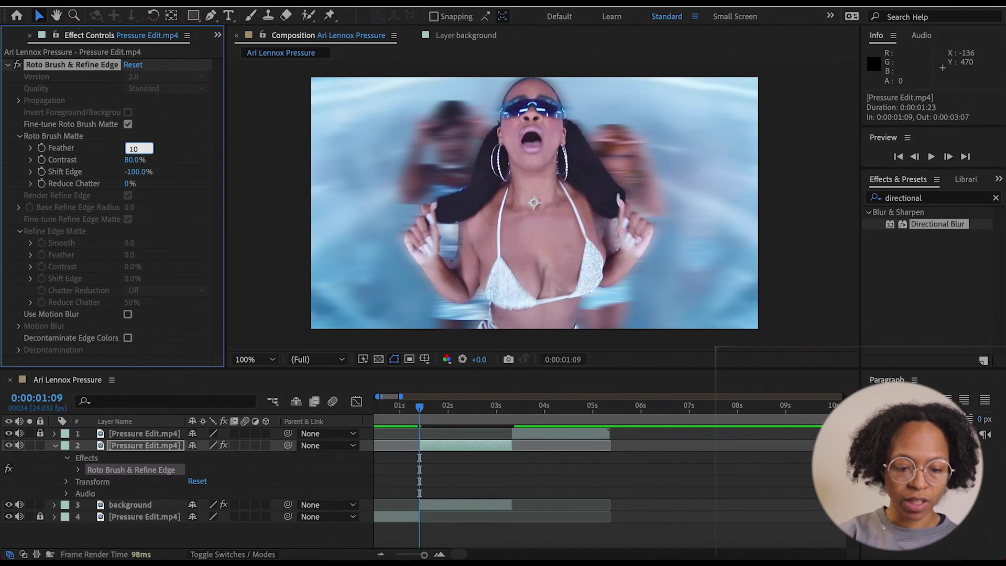
key("Return")
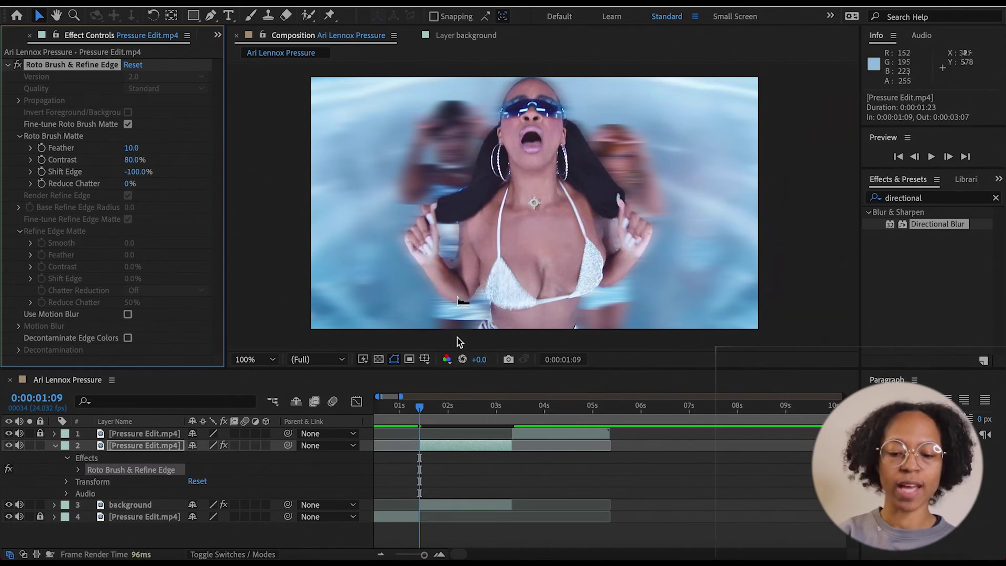